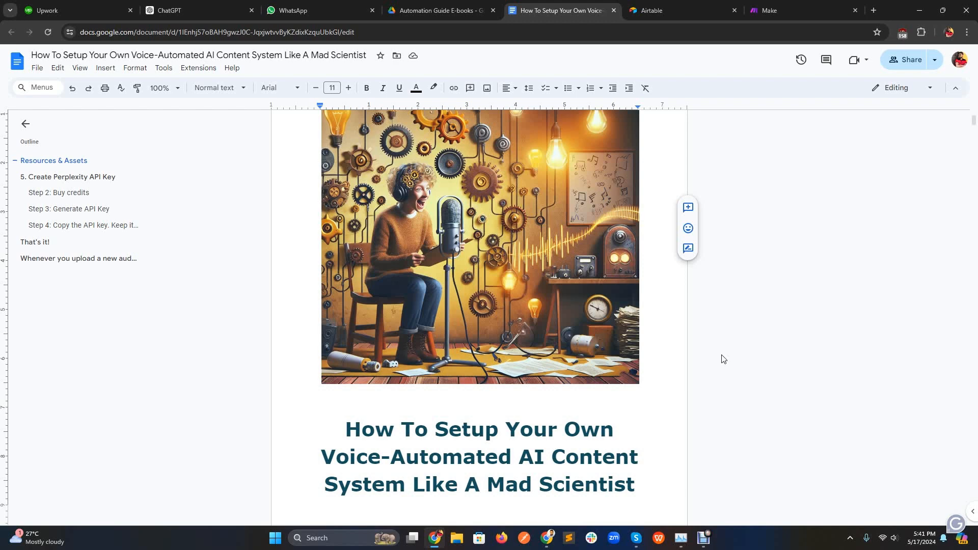
# - Review the guide's Resources & Assets section, covering the platforms to join and the Airtable base setup
pyautogui.click(868, 344)
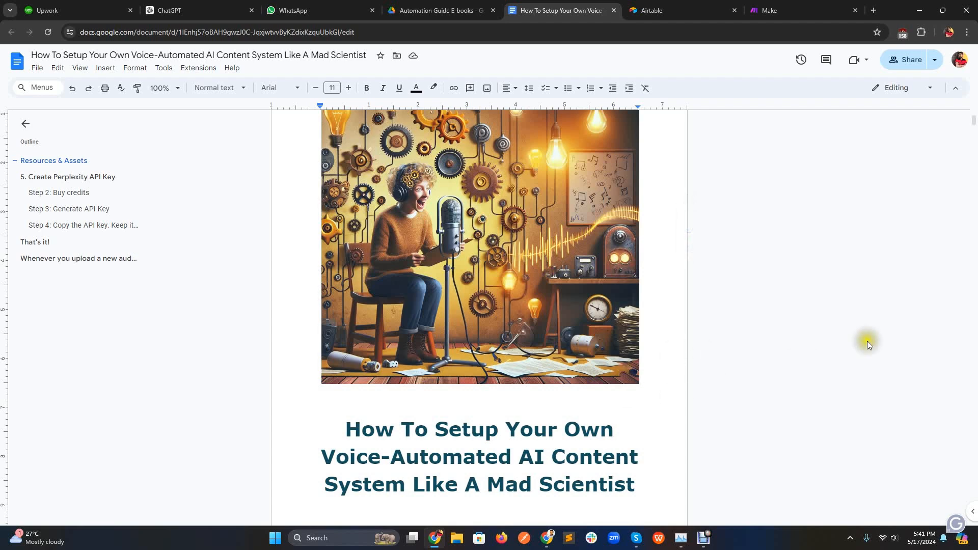
pyautogui.scroll(-10, 714, 279)
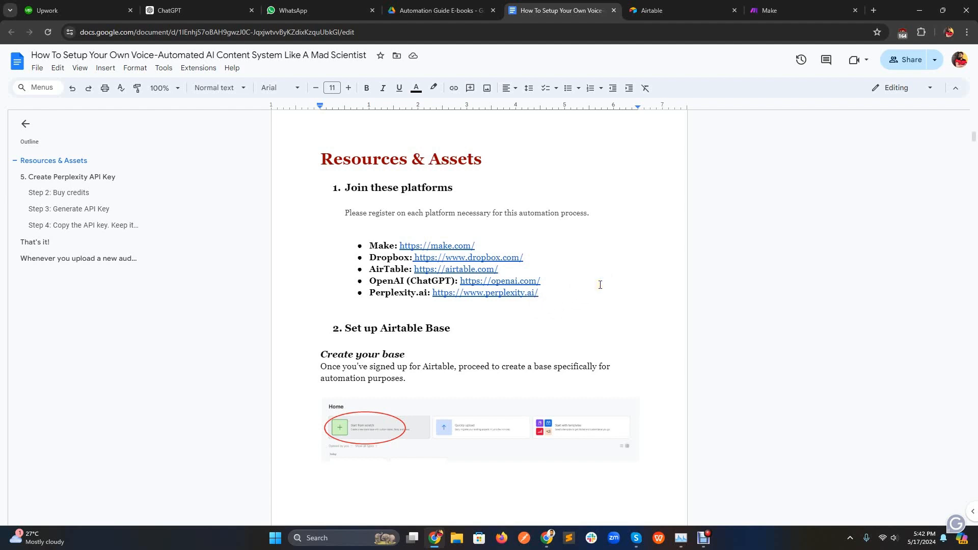
pyautogui.scroll(-2, 600, 285)
# - Switch to Airtable and create a new base from scratch
pyautogui.hotkey('ctrl', 'Tab')
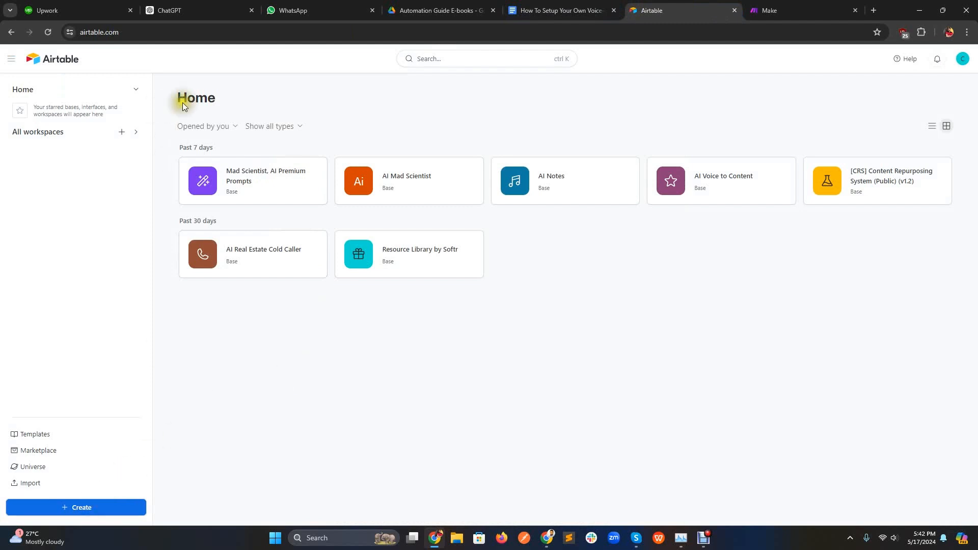
pyautogui.click(248, 34)
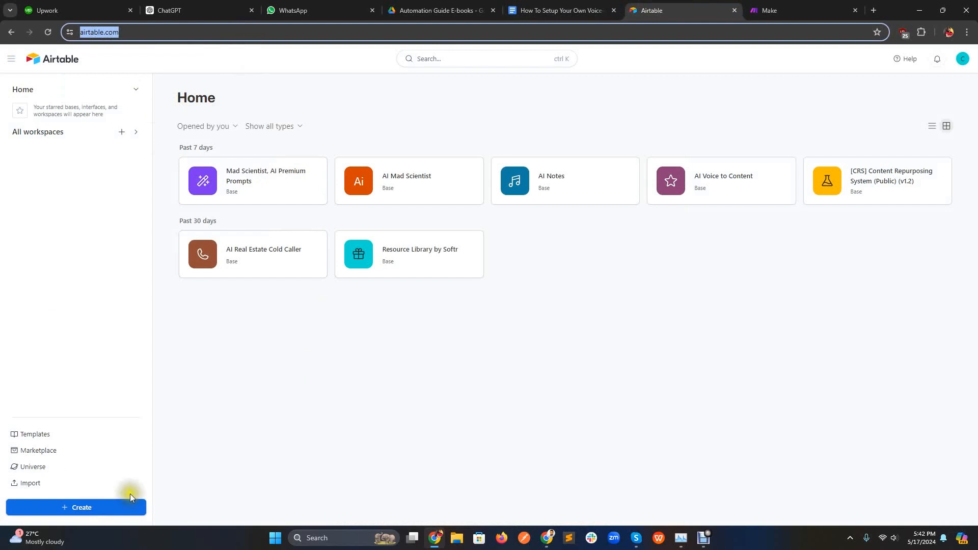
pyautogui.click(92, 508)
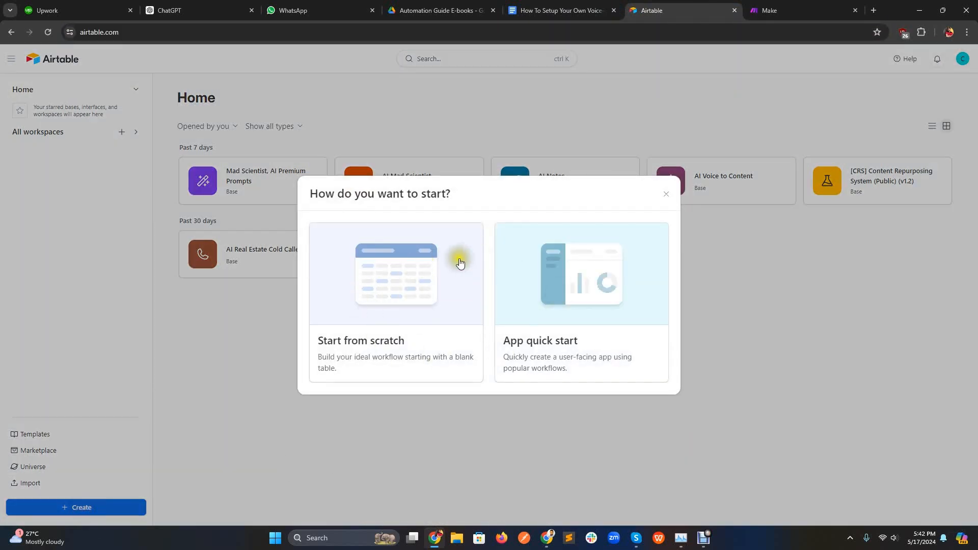
pyautogui.click(422, 263)
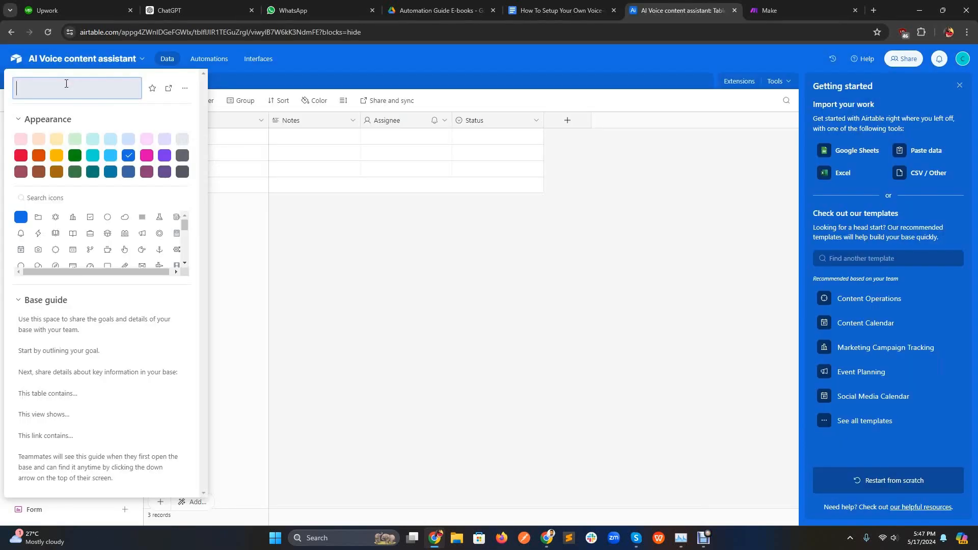
# - Name the new base "AI Voice Content Assistant - Demo"
pyautogui.write('AI')
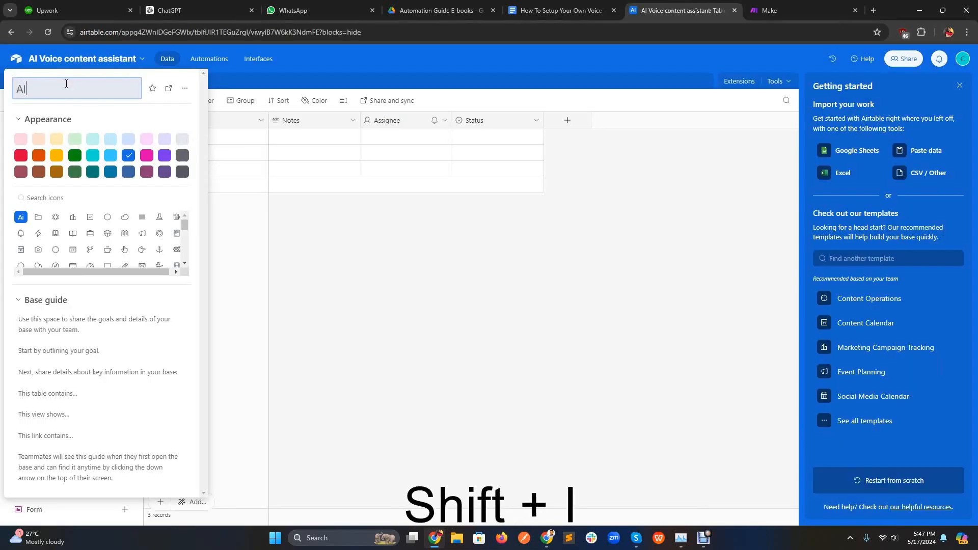
pyautogui.write(' Voice')
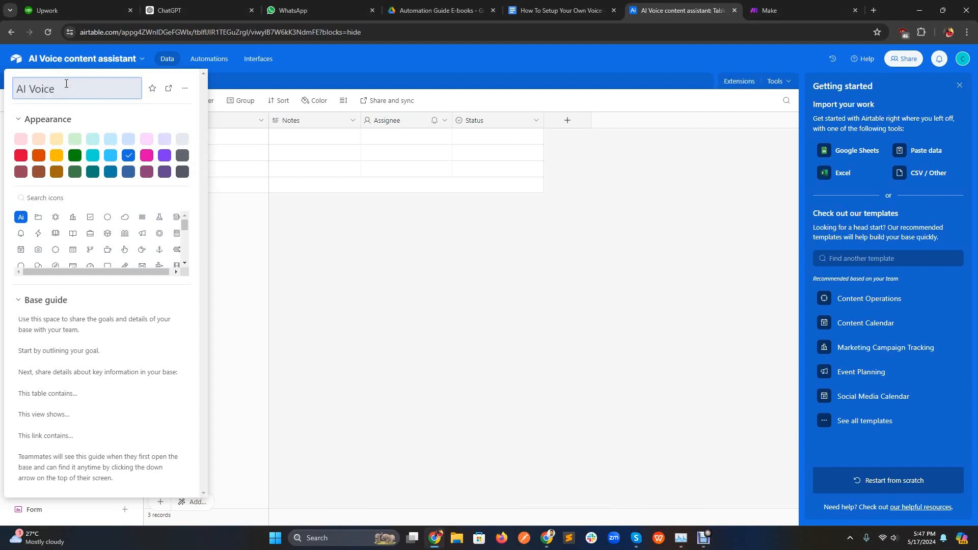
pyautogui.write(' Content ')
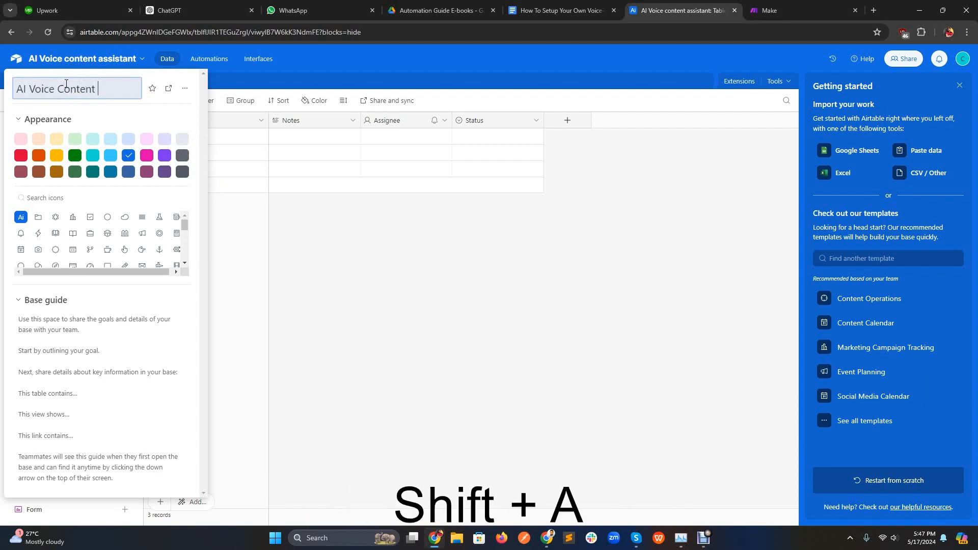
pyautogui.write('Assisya')
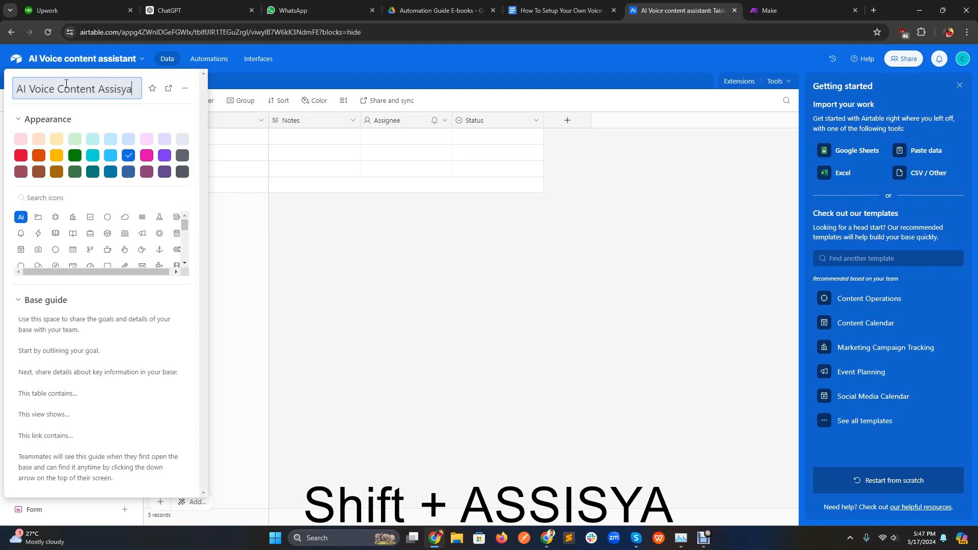
pyautogui.press('BackSpace')
pyautogui.press('BackSpace')
pyautogui.write('tant')
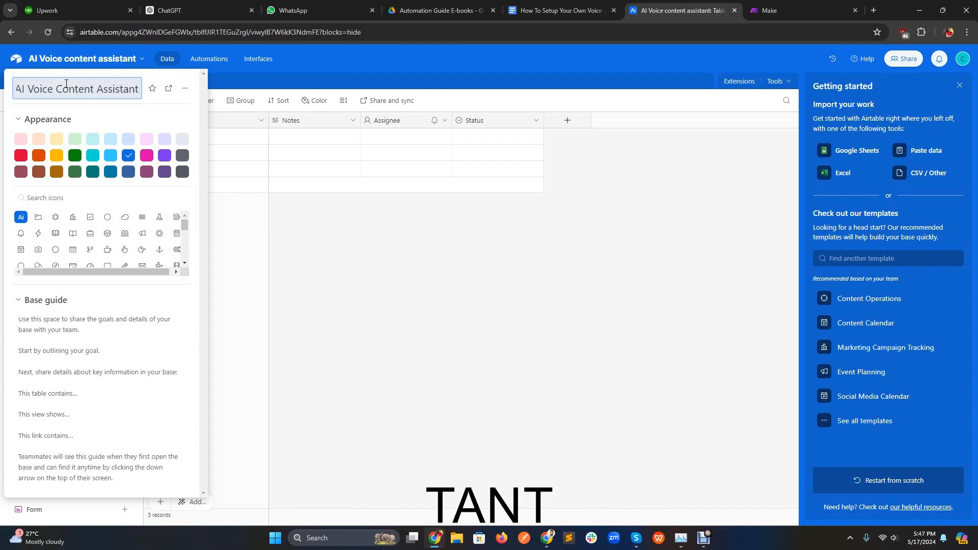
pyautogui.click(103, 88)
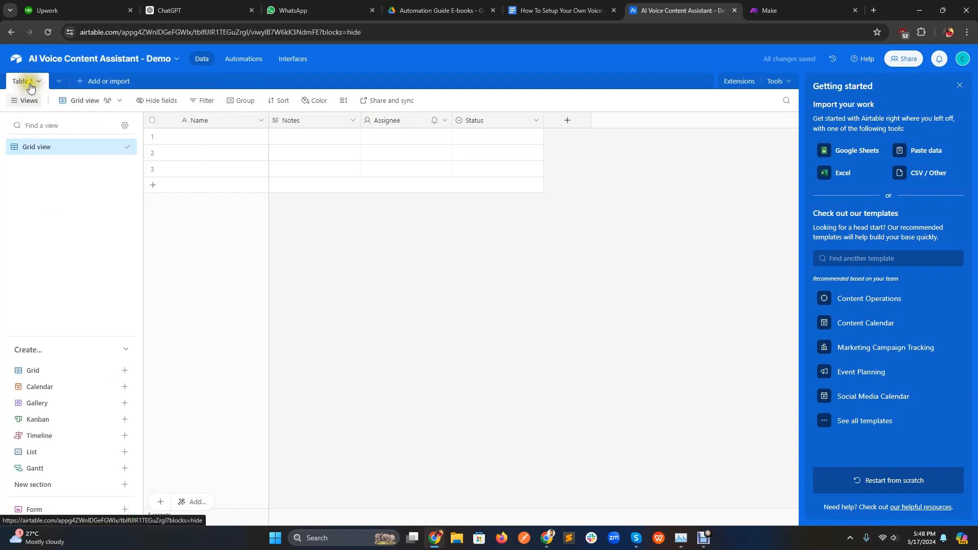
# - Rename the base as "AI Voice to Content - Demo"
pyautogui.click(29, 85)
pyautogui.click(49, 134)
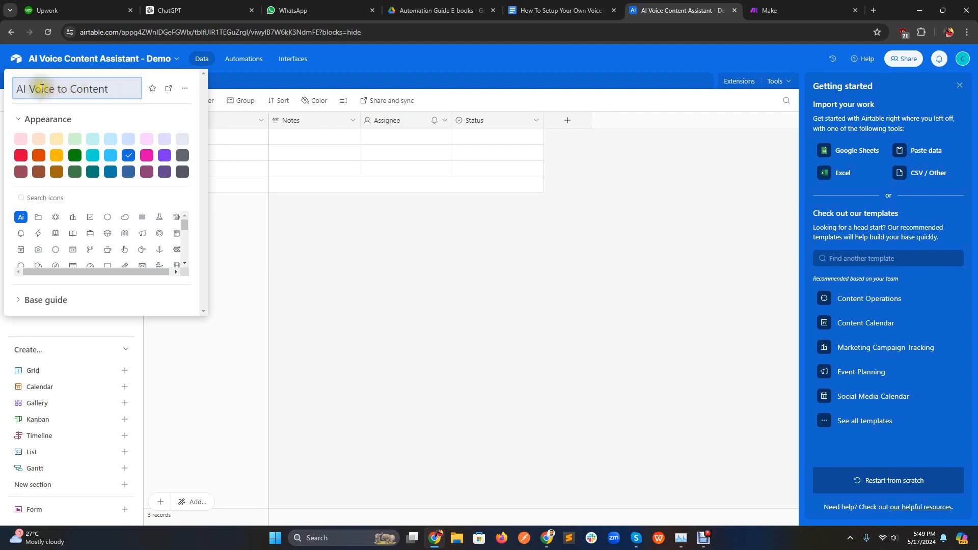
pyautogui.write('- Demo')
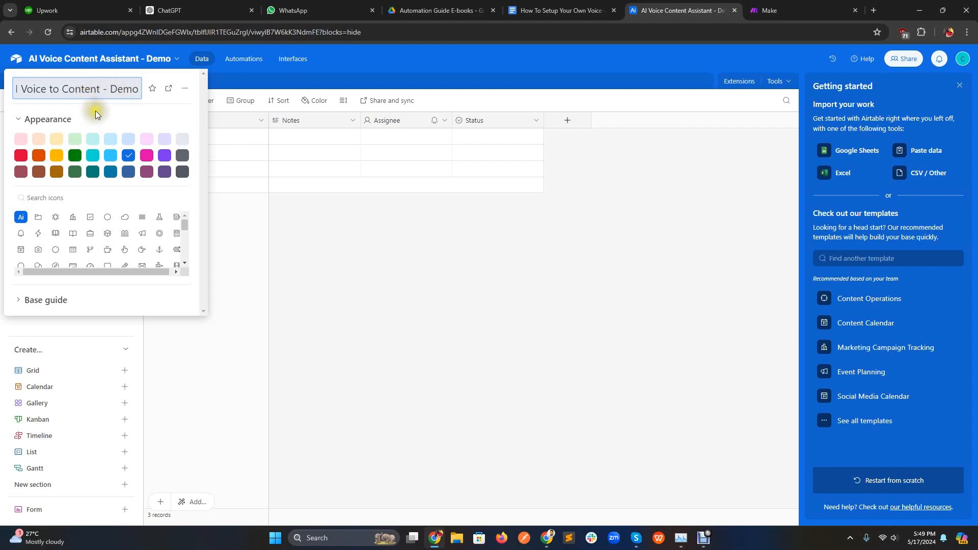
pyautogui.press('Return')
# - Rename the Table 1 table as "AI Voice to Content" and save the name
pyautogui.doubleClick(26, 83)
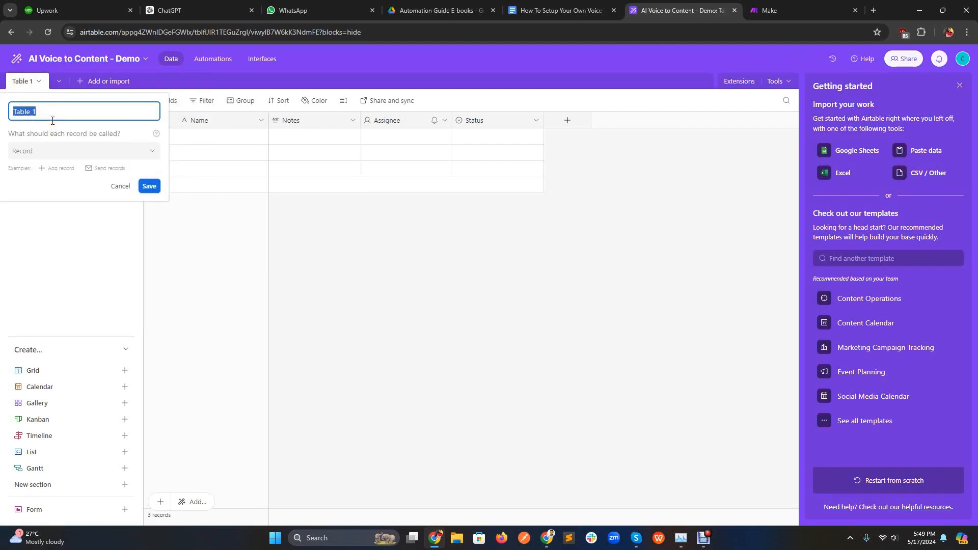
pyautogui.write('AI ')
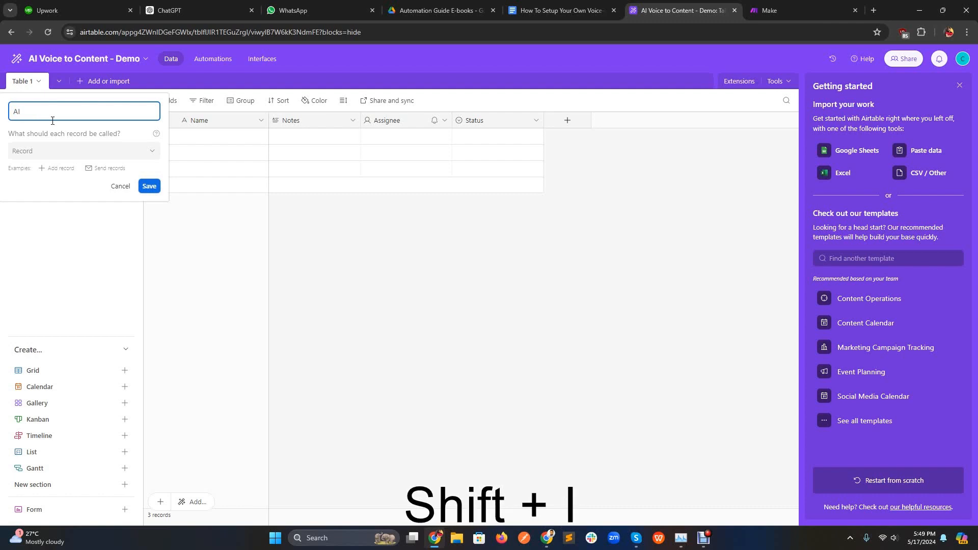
pyautogui.write('Voice')
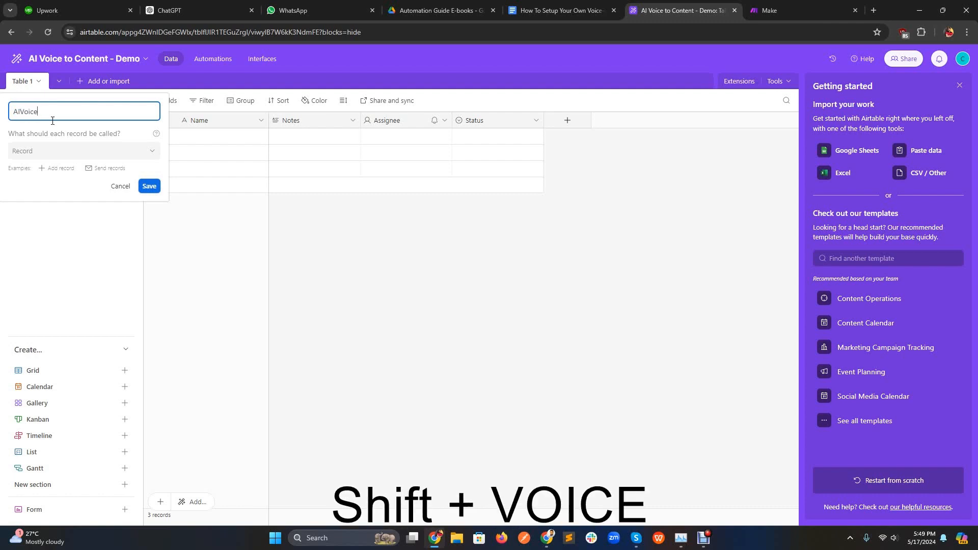
pyautogui.write(' to Content')
pyautogui.click(149, 185)
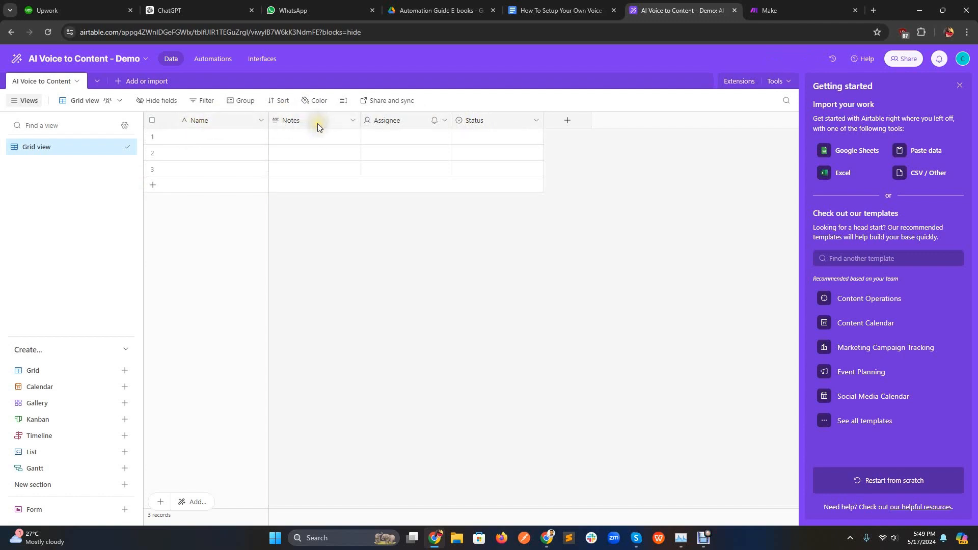
# - Delete all three empty records from the AI Voice to Content table
pyautogui.click(152, 136)
pyautogui.click(152, 152)
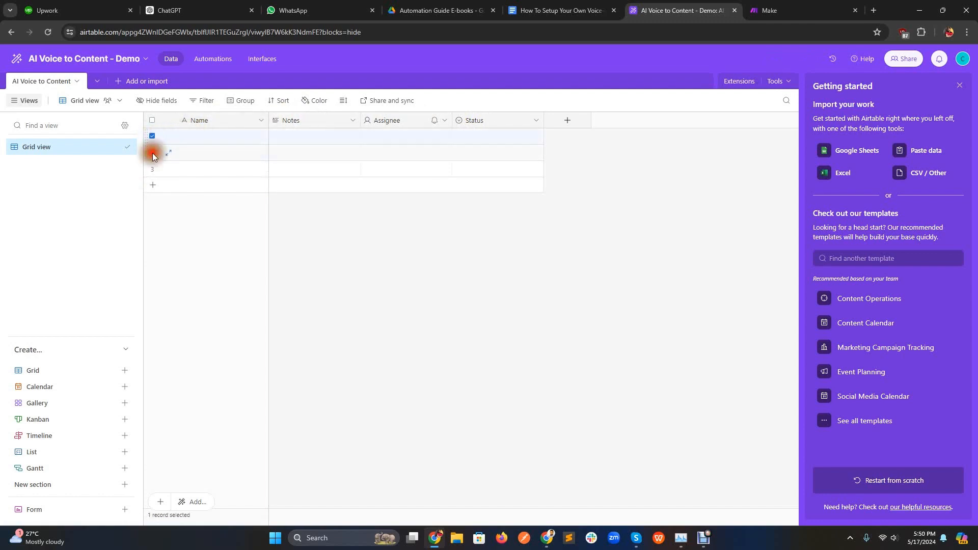
pyautogui.click(151, 169)
pyautogui.rightClick(175, 148)
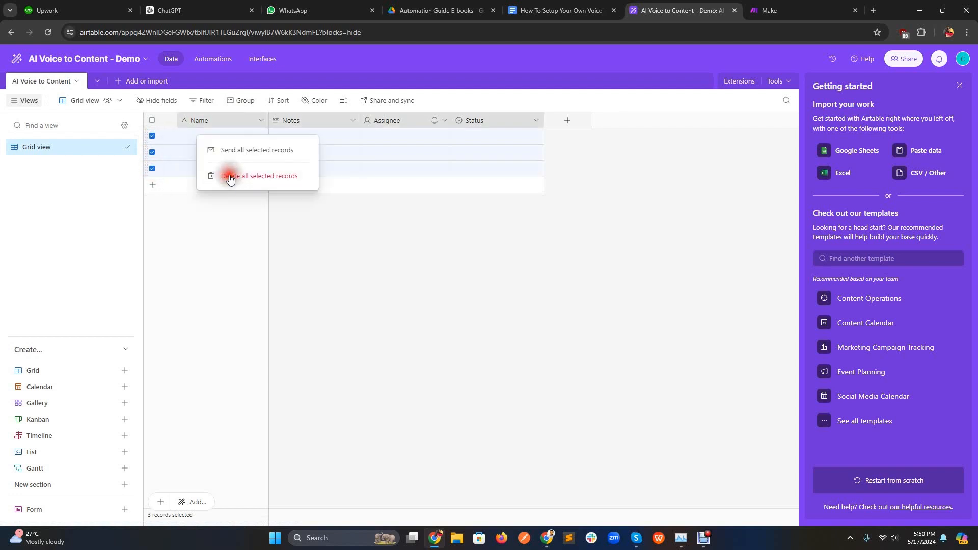
pyautogui.click(230, 177)
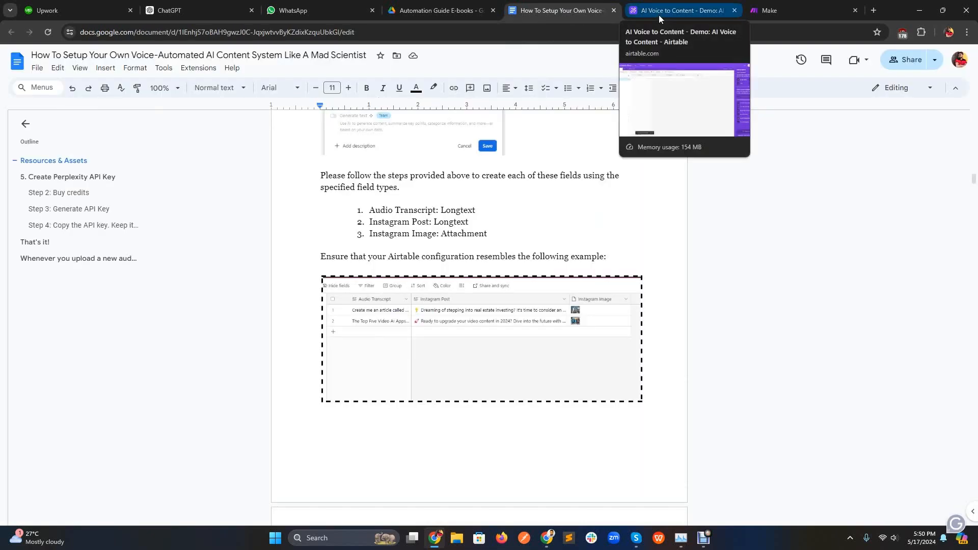
# - Consult the guide's list of required fields and enter "Audio Transcript" as the new name of the primary Name field
pyautogui.click(555, 132)
pyautogui.click(651, 5)
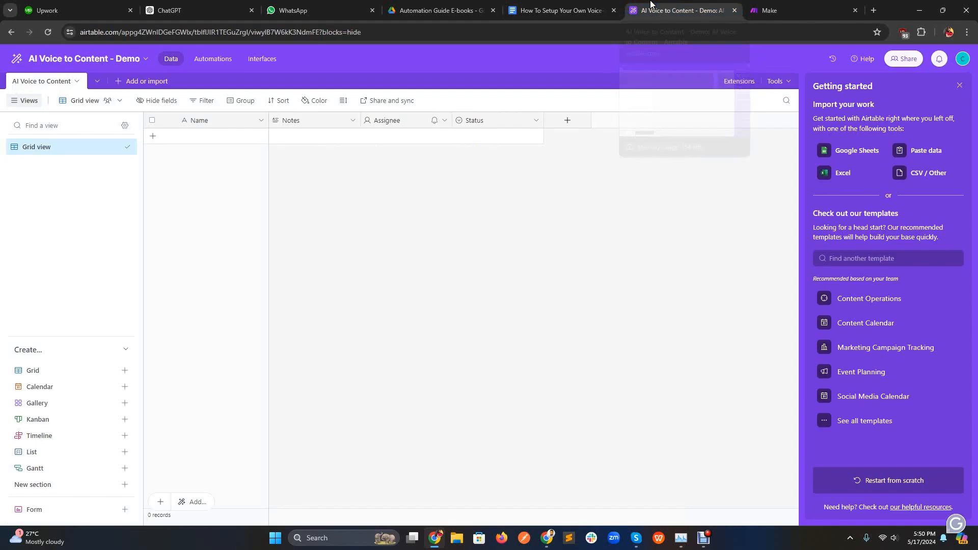
pyautogui.rightClick(223, 122)
pyautogui.click(220, 138)
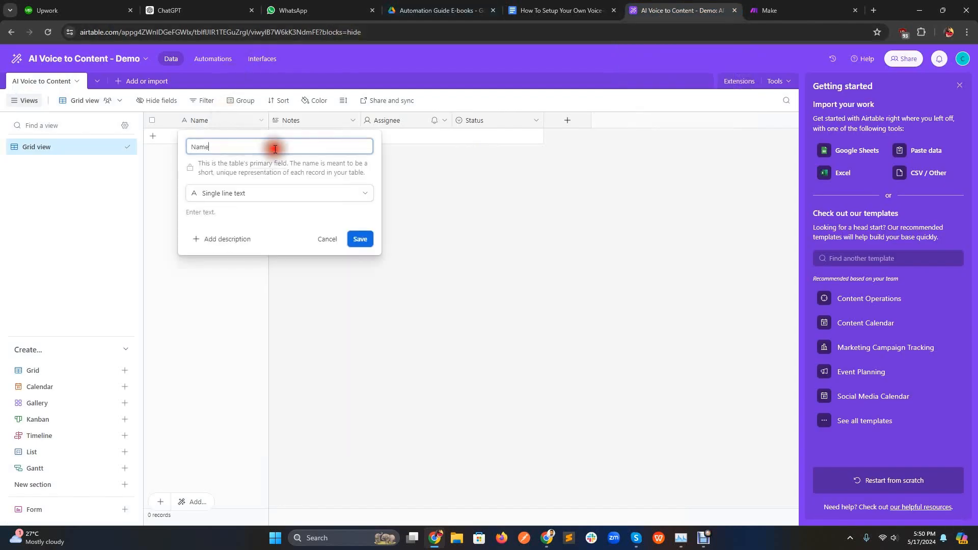
pyautogui.doubleClick(276, 148)
pyautogui.write('Audio')
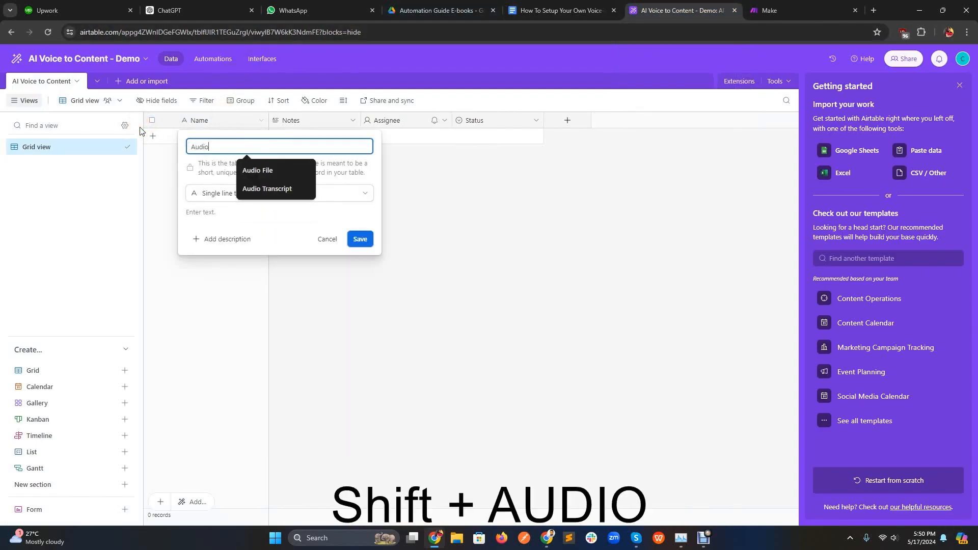
pyautogui.press('Down')
pyautogui.press('Down')
pyautogui.press('Return')
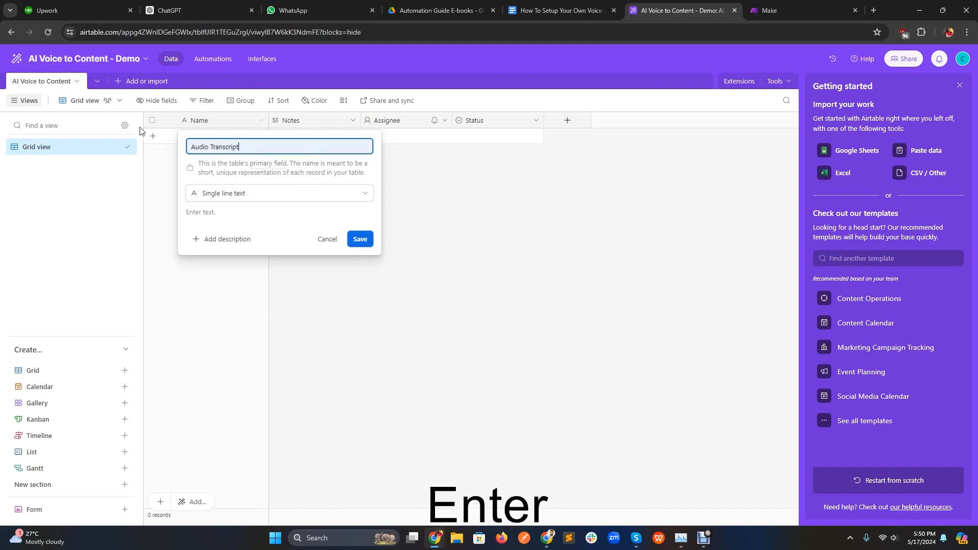
# - Change the Audio Transcript field's type to Long text and save the field
pyautogui.click(213, 190)
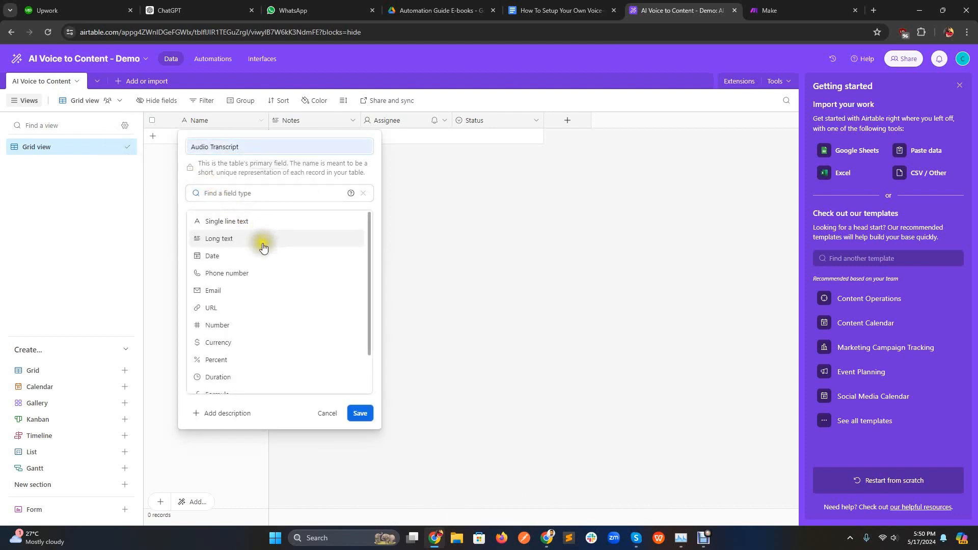
pyautogui.scroll(-2, 273, 288)
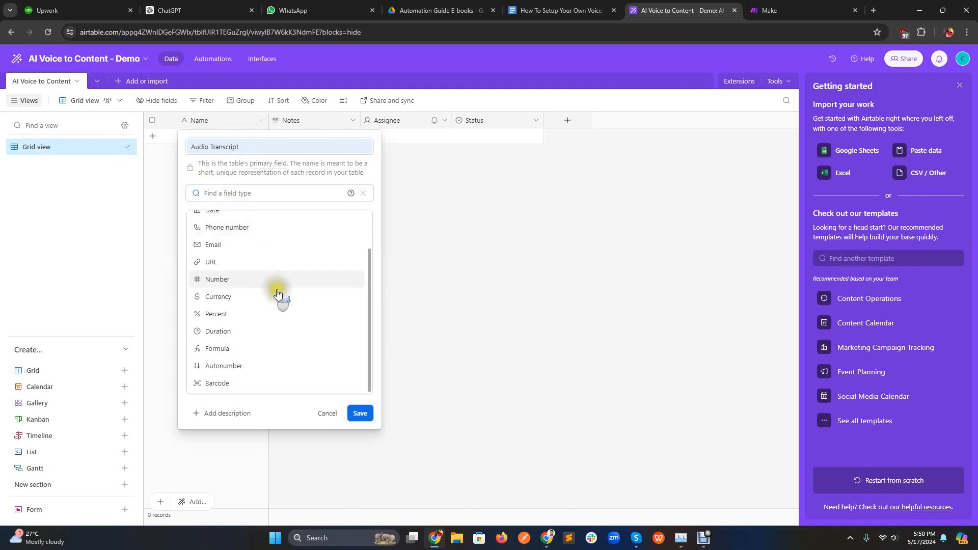
pyautogui.scroll(2, 290, 301)
pyautogui.click(272, 237)
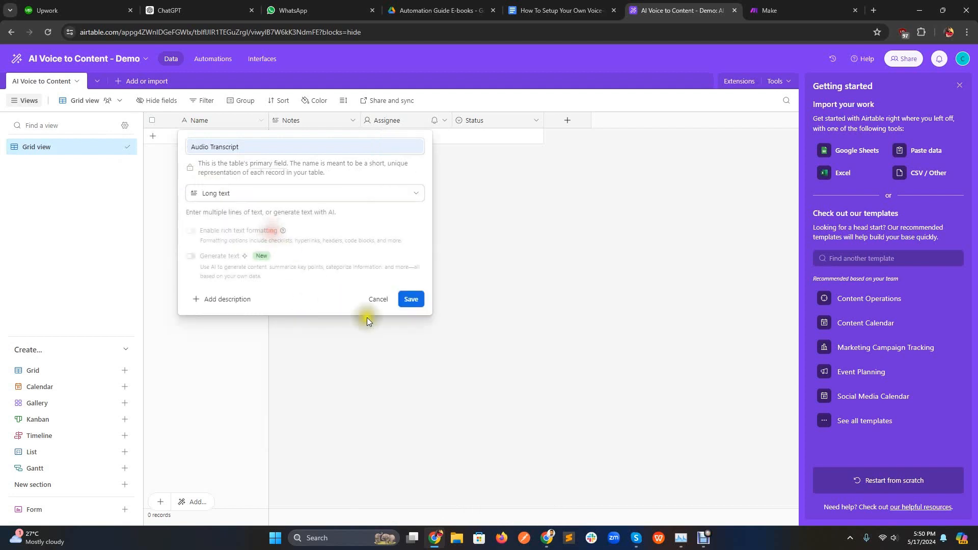
pyautogui.click(409, 299)
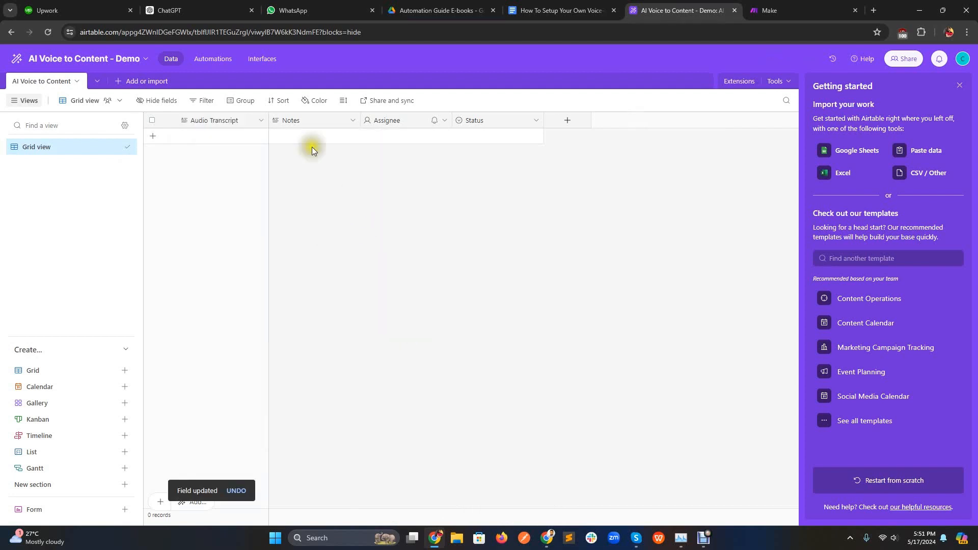
# - Rename the Notes field as "Instagram Post", keeping the Long text type, and save it
pyautogui.doubleClick(302, 123)
pyautogui.write('Instagram Post')
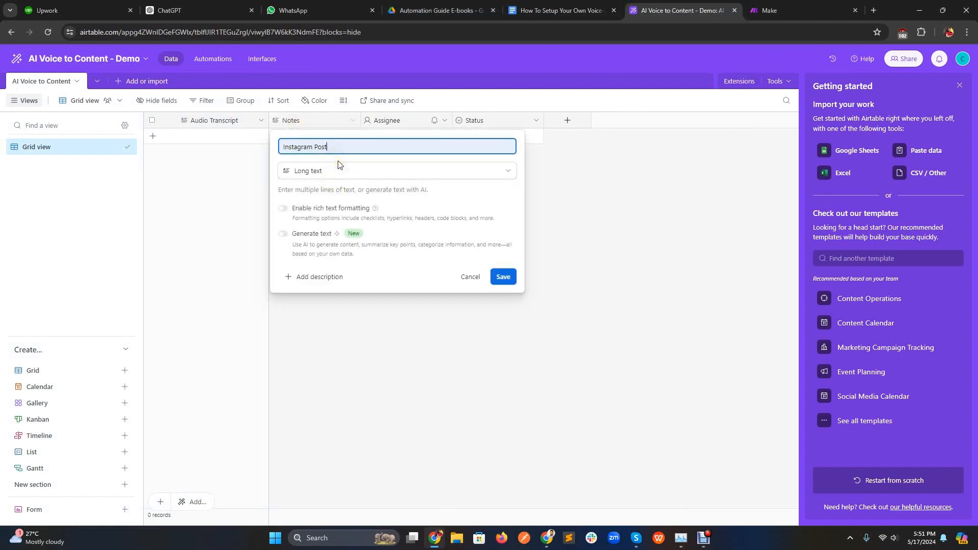
pyautogui.click(504, 276)
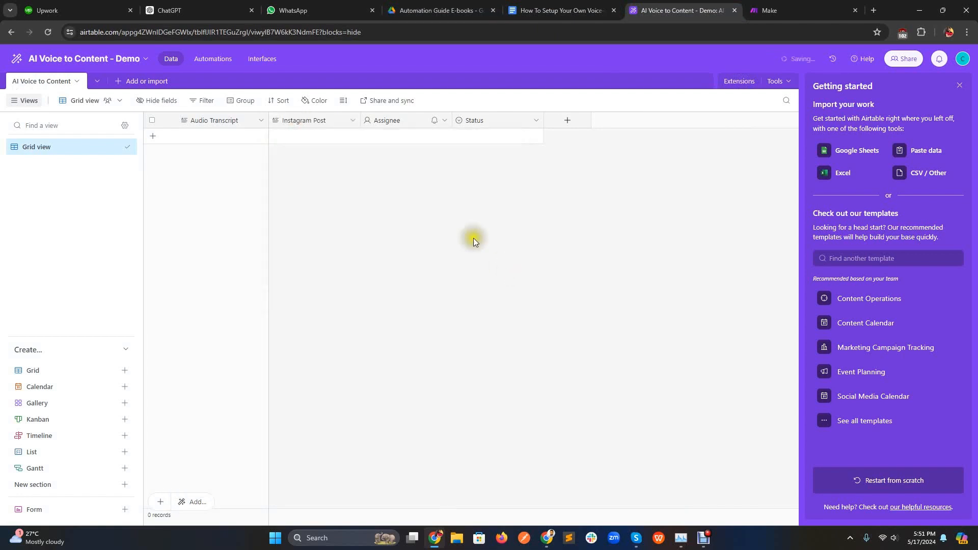
# - Consult the guide's field list and enter "Instagram Image" as the new name of the Assignee field
pyautogui.click(559, 7)
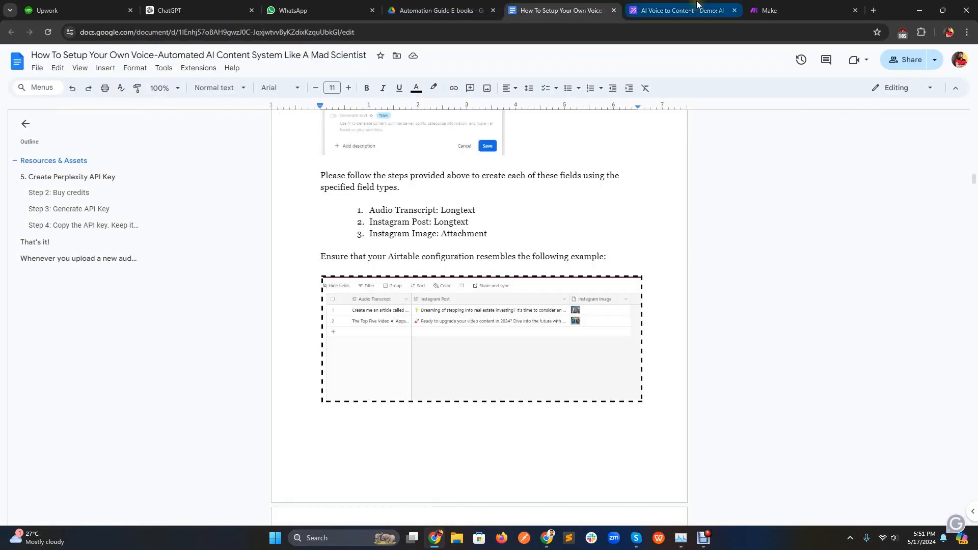
pyautogui.click(682, 10)
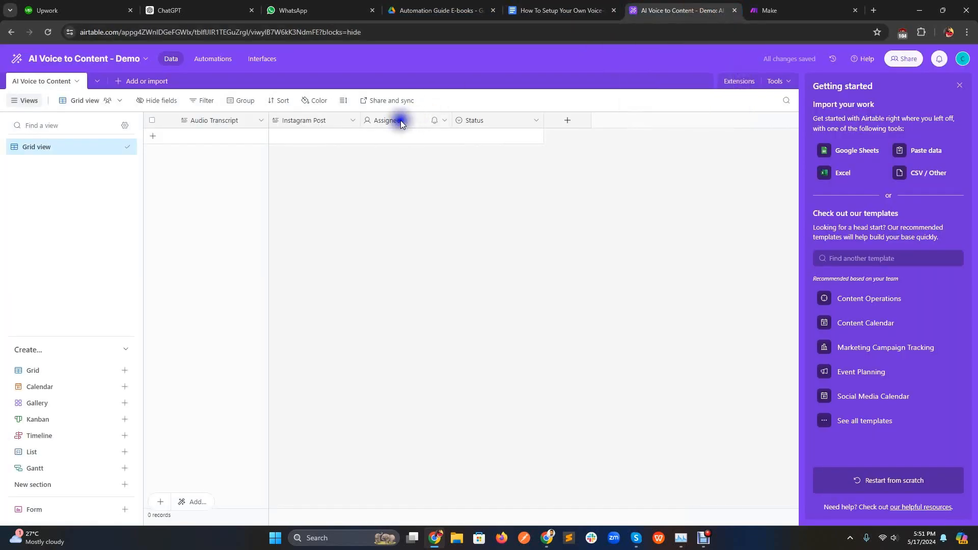
pyautogui.rightClick(401, 120)
pyautogui.click(403, 139)
pyautogui.doubleClick(432, 148)
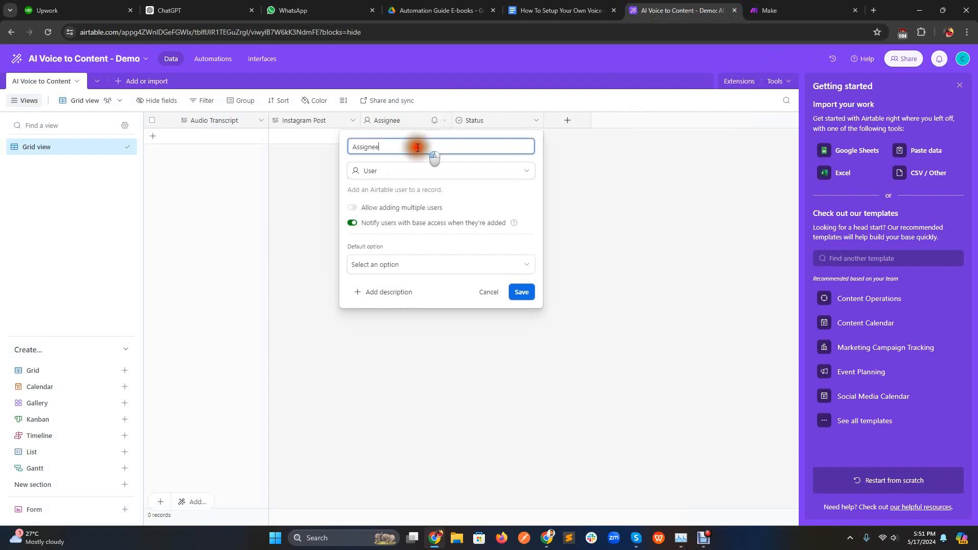
pyautogui.write('Instagram')
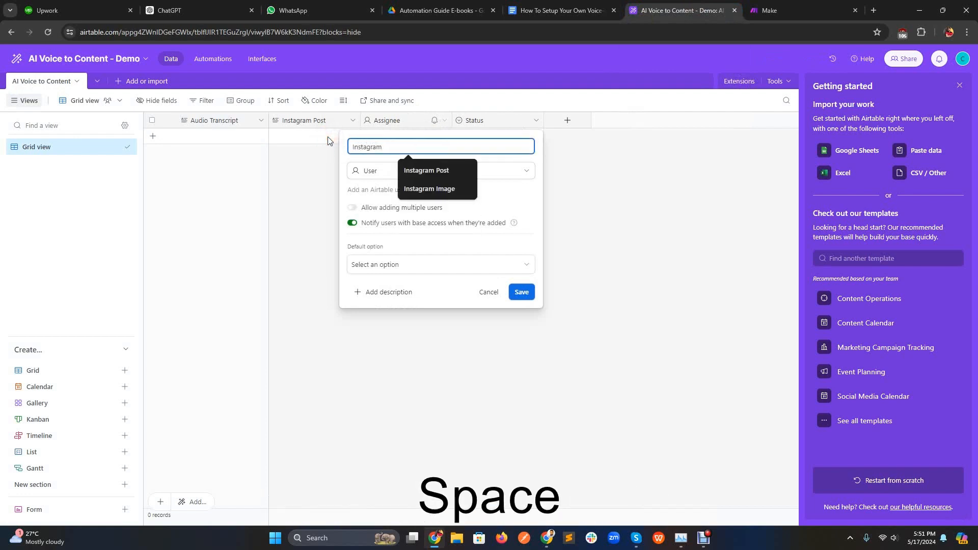
pyautogui.press('Down')
pyautogui.press('Return')
# - Change the Instagram Image field's type to Attachment and save the field
pyautogui.click(420, 177)
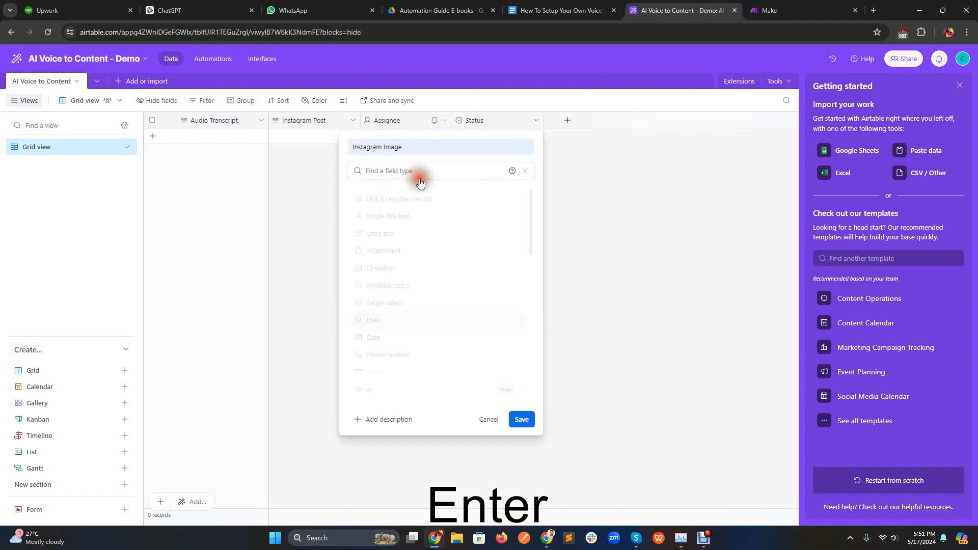
pyautogui.click(423, 249)
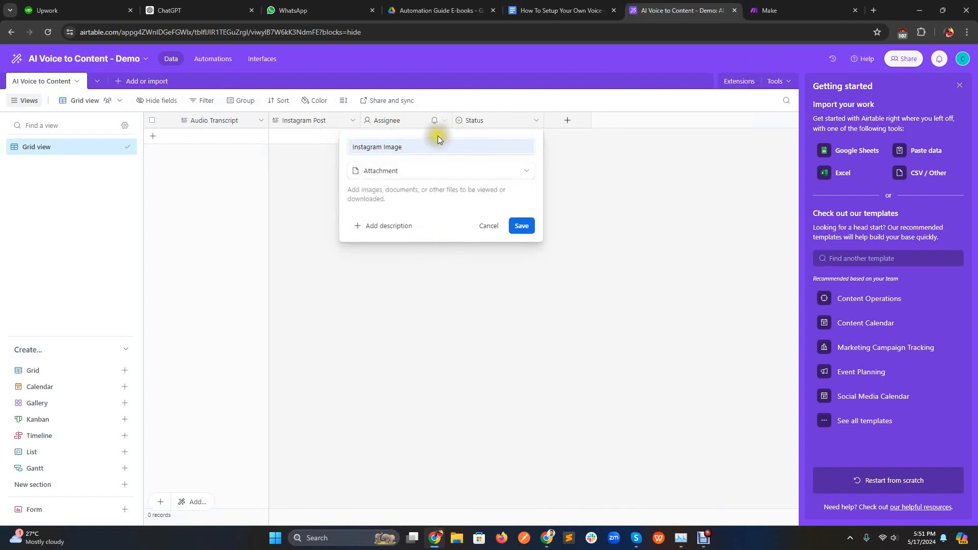
pyautogui.click(524, 230)
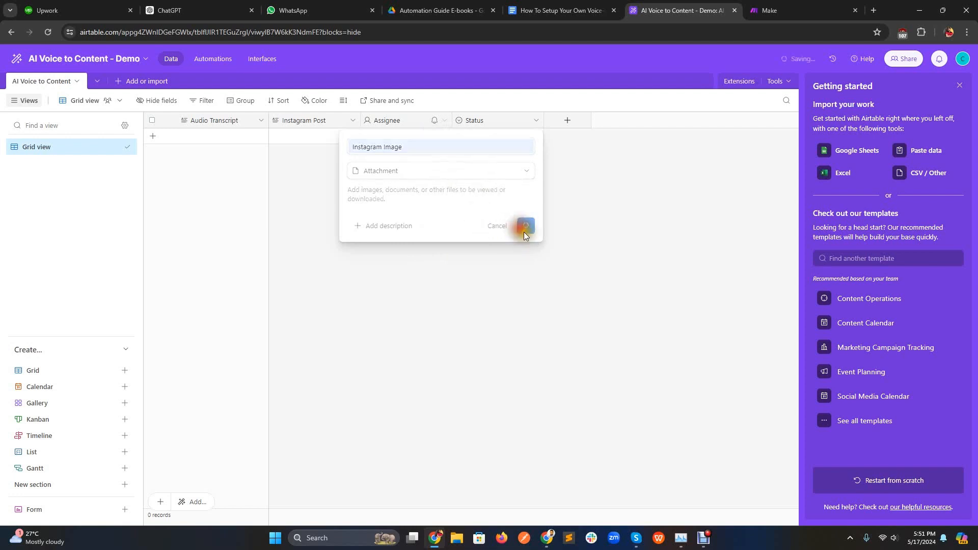
# - Delete the Status field from the AI Voice to Content table
pyautogui.rightClick(494, 120)
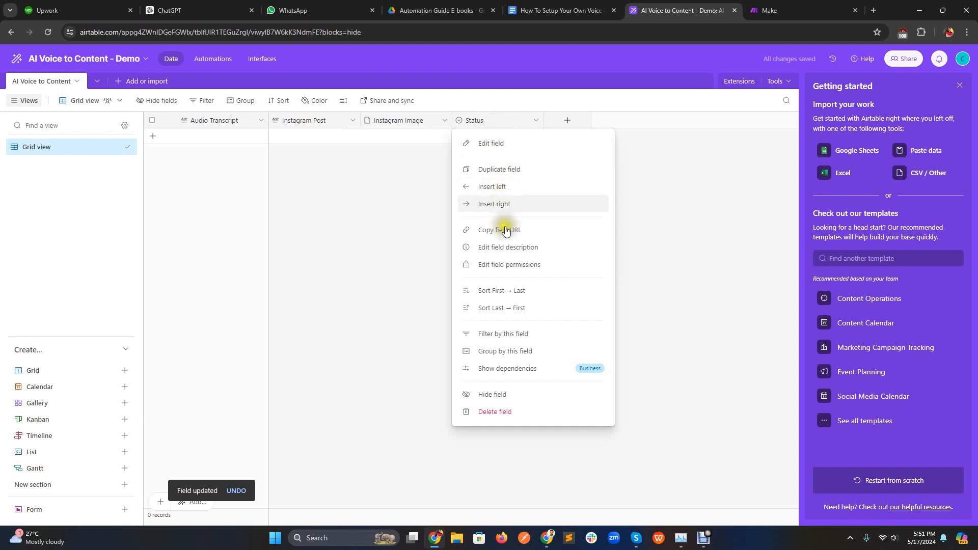
pyautogui.click(521, 414)
# - Consult the guide's section on setting up Dropbox and open the Dropbox website in a new browser tab
pyautogui.hotkey('ctrl', 'shift', 'Tab')
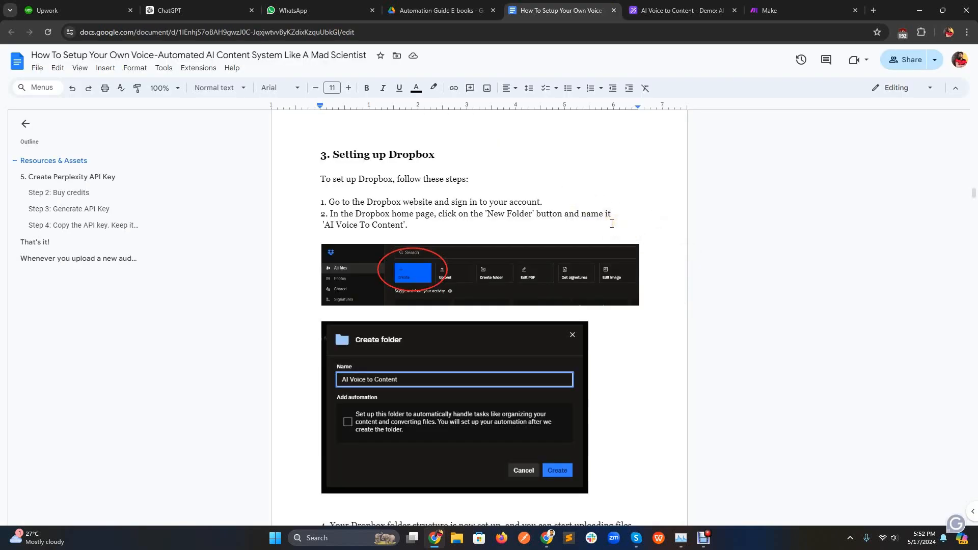
pyautogui.hotkey('ctrl', 't')
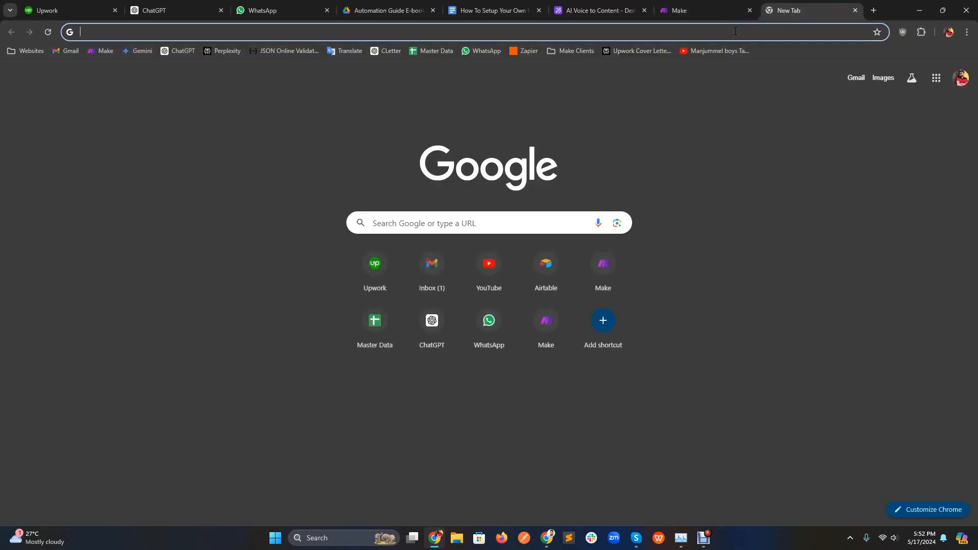
pyautogui.write('drop')
pyautogui.press('Return')
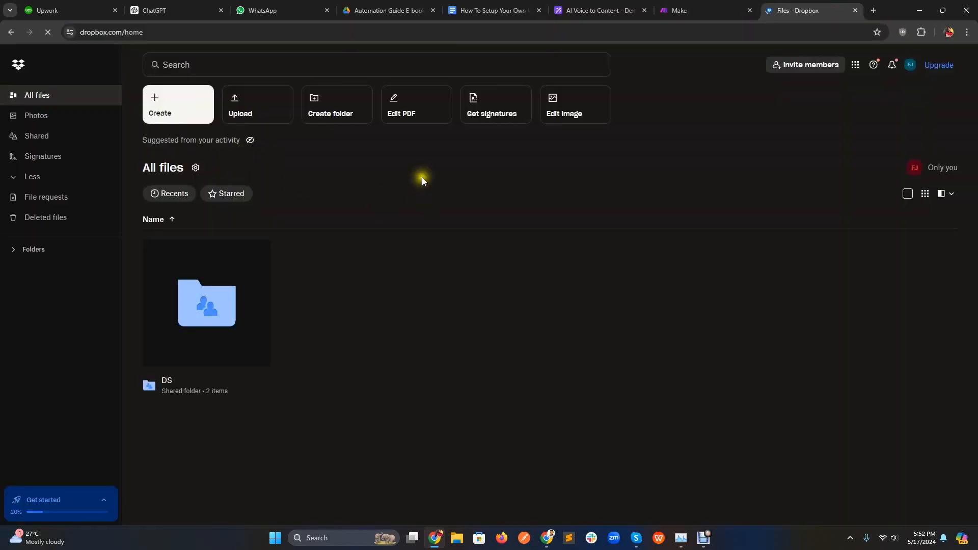
# - Create a regular Dropbox folder named "AI Voice to Content" without automation
pyautogui.click(187, 98)
pyautogui.moveTo(188, 142)
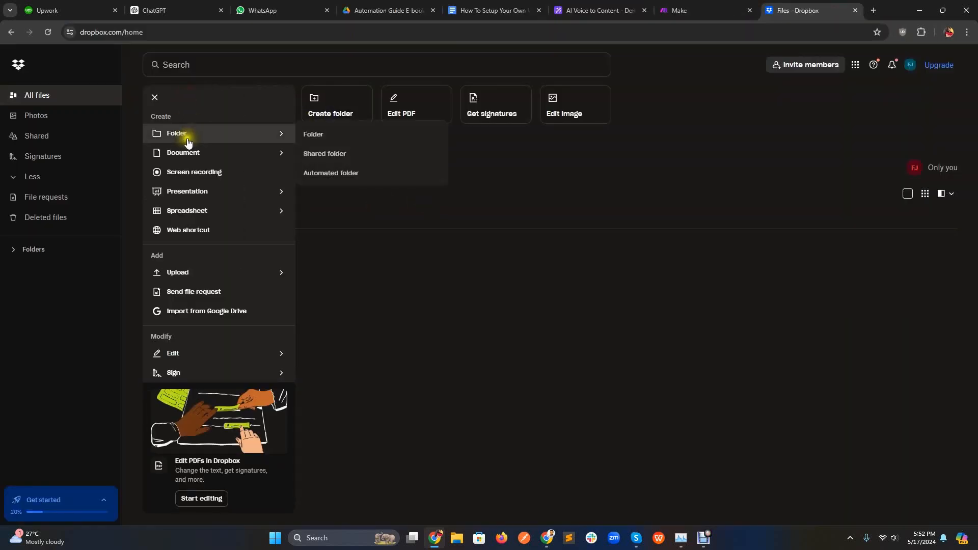
pyautogui.click(352, 133)
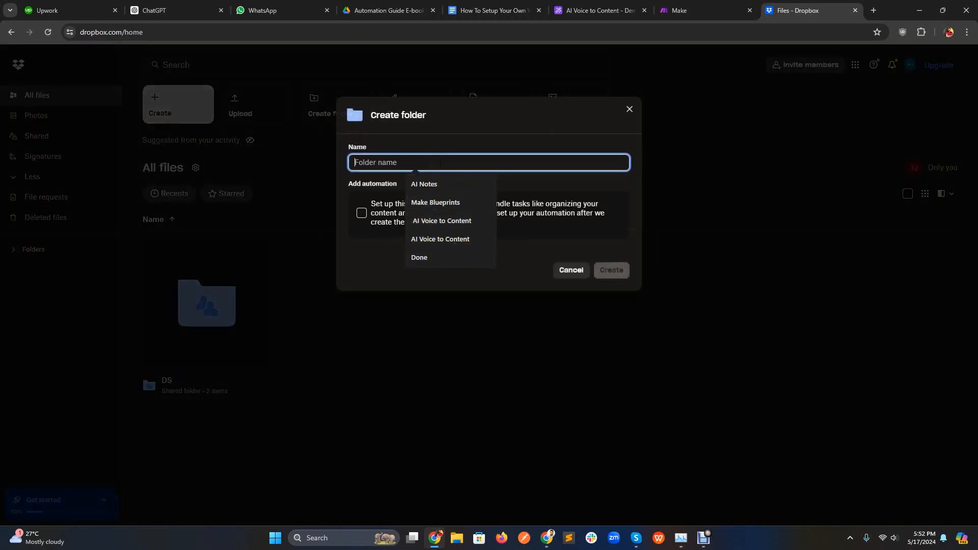
pyautogui.click(440, 164)
pyautogui.write('AI')
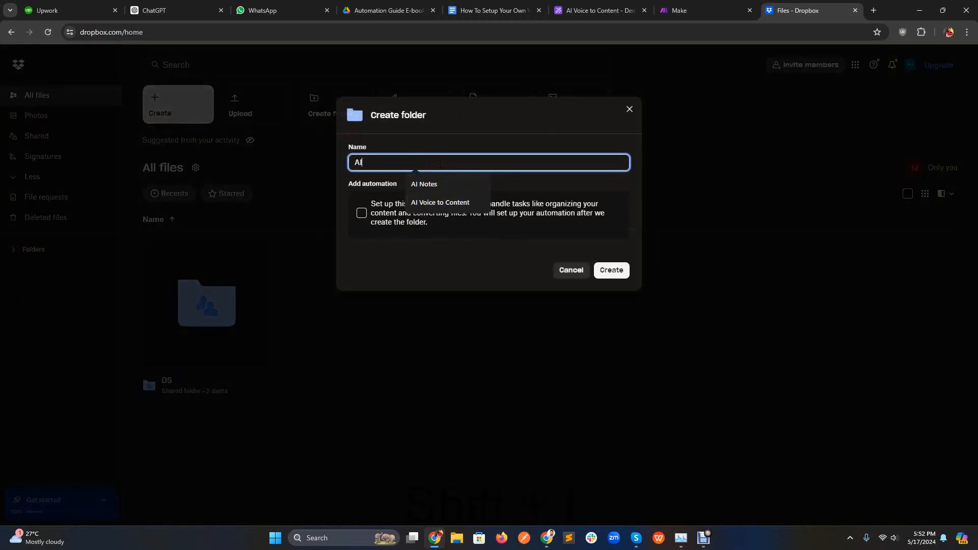
pyautogui.press('Down')
pyautogui.press('Return')
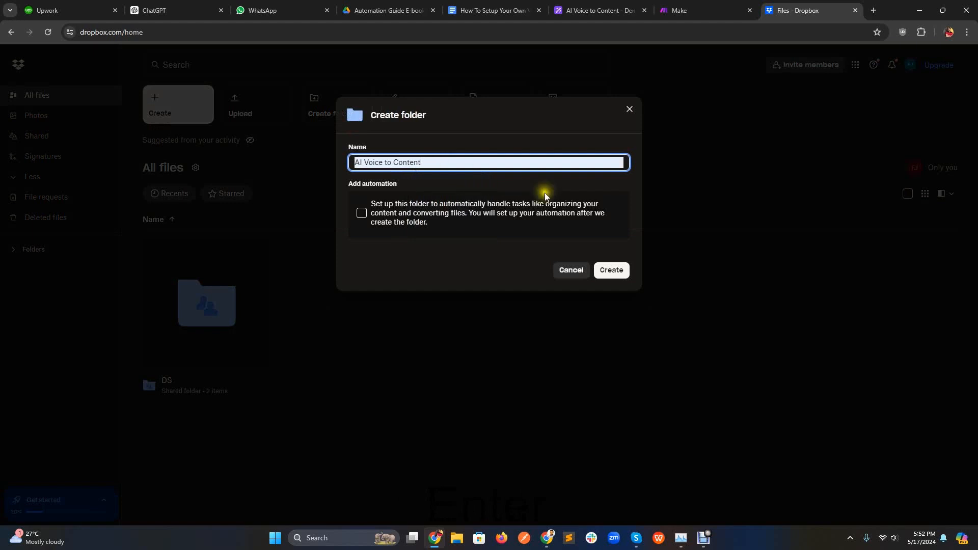
pyautogui.click(611, 280)
# - Consult the guide's section on creating an OpenAI API key and open openai.com in a new browser tab
pyautogui.click(530, 10)
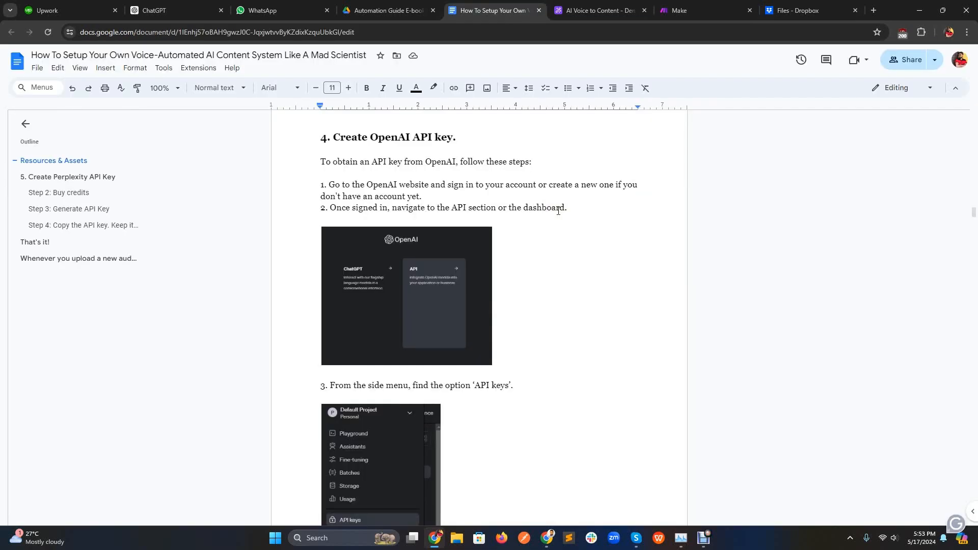
pyautogui.click(874, 10)
pyautogui.write('open')
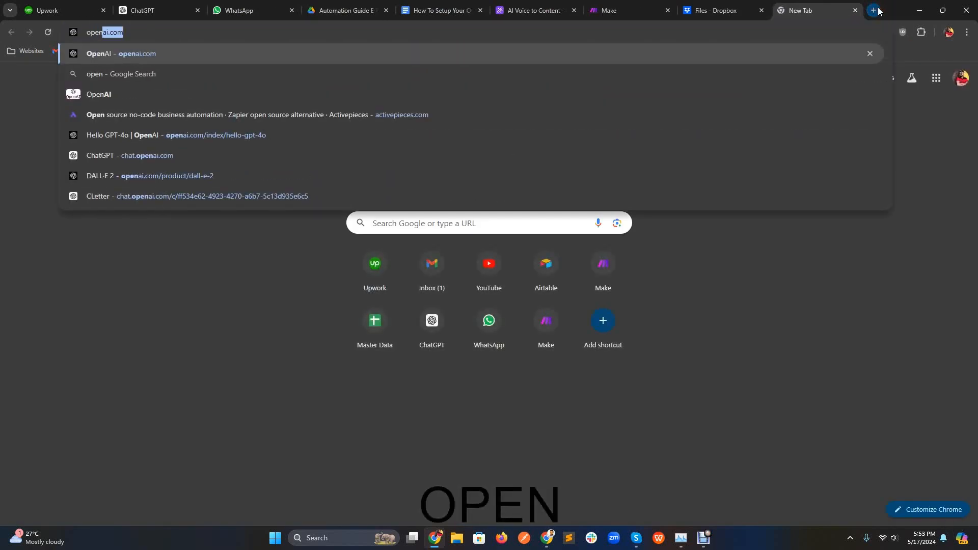
pyautogui.press('Return')
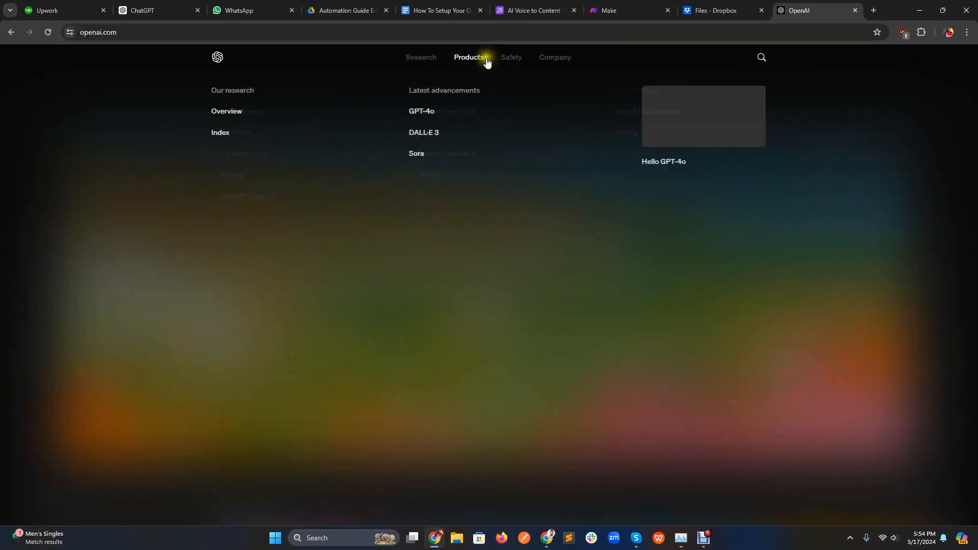
# - Log in to the OpenAI API platform with the Google account and open its API keys page
pyautogui.moveTo(483, 61)
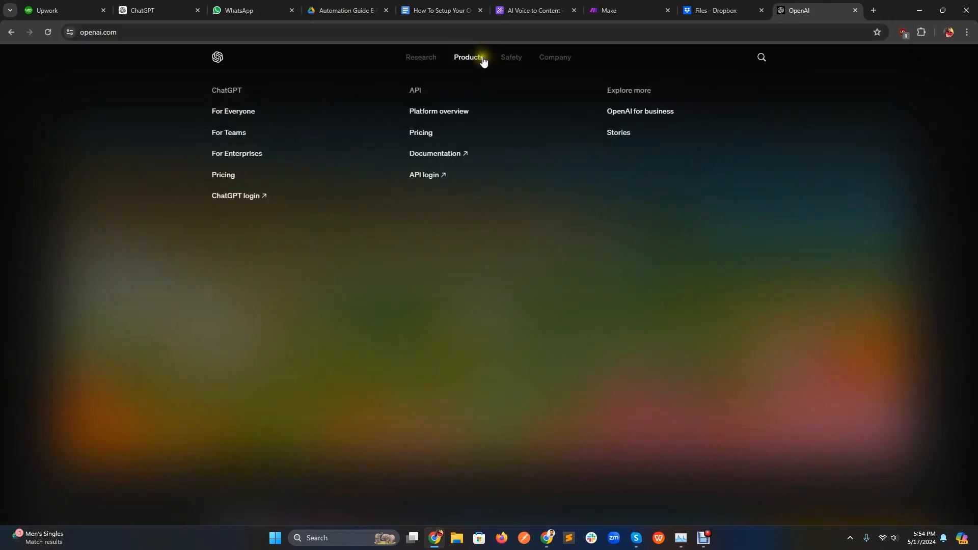
pyautogui.click(432, 179)
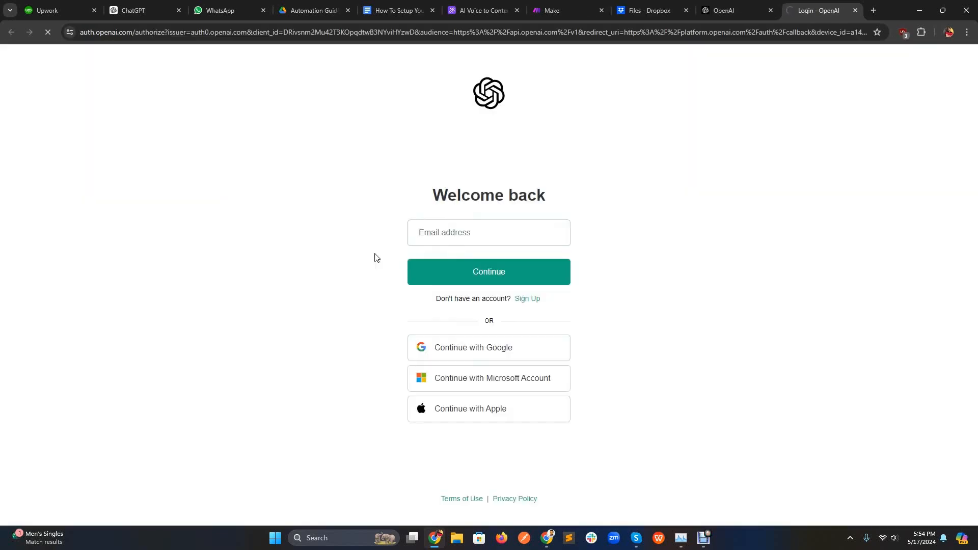
pyautogui.click(411, 337)
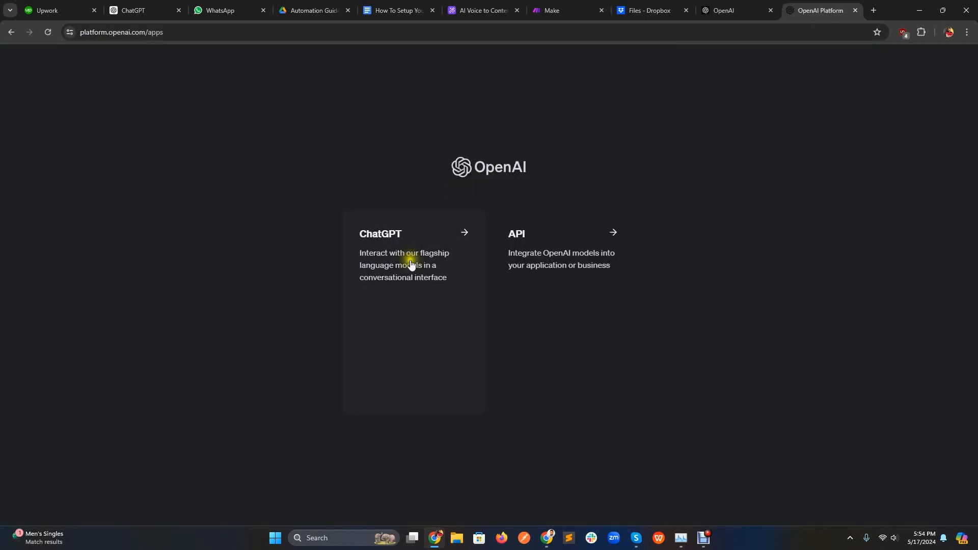
pyautogui.click(584, 273)
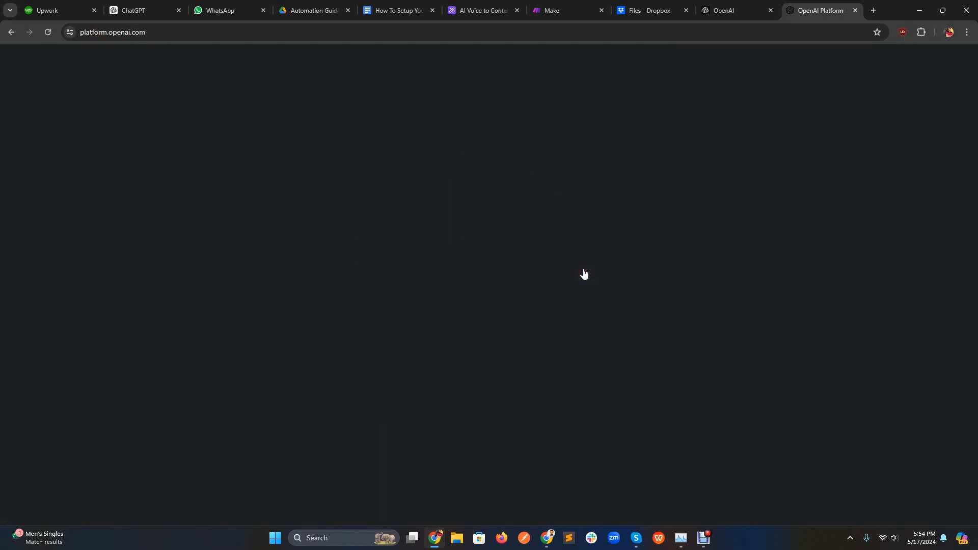
pyautogui.moveTo(2, 157)
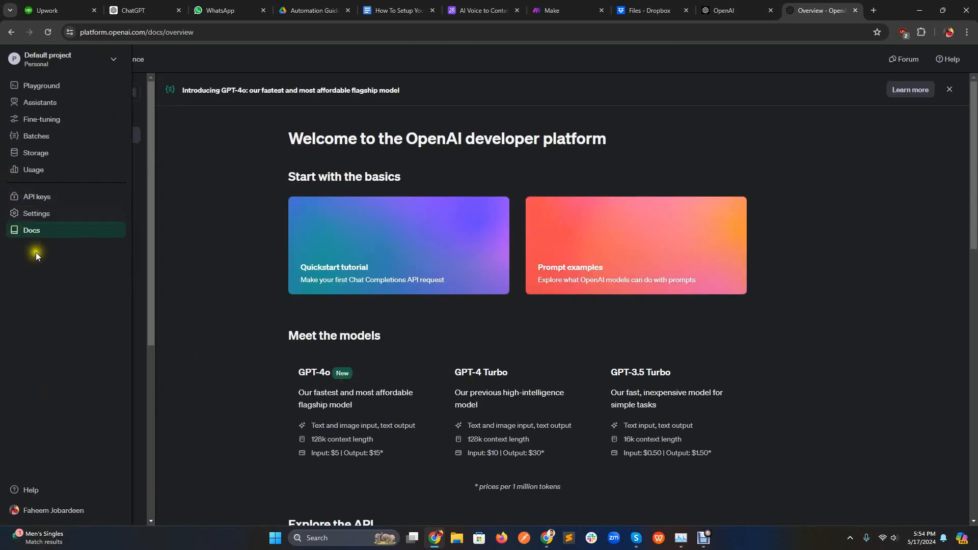
pyautogui.click(57, 205)
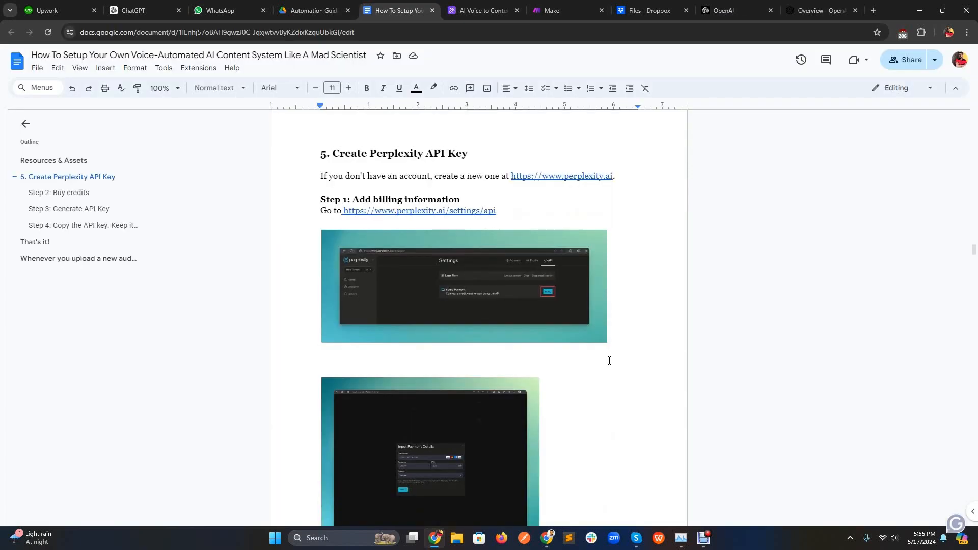
# - Open the Perplexity website from the guide's link and view the API section of the account settings
pyautogui.keyDown('ctrl'); pyautogui.click(538, 176); pyautogui.keyUp('ctrl')
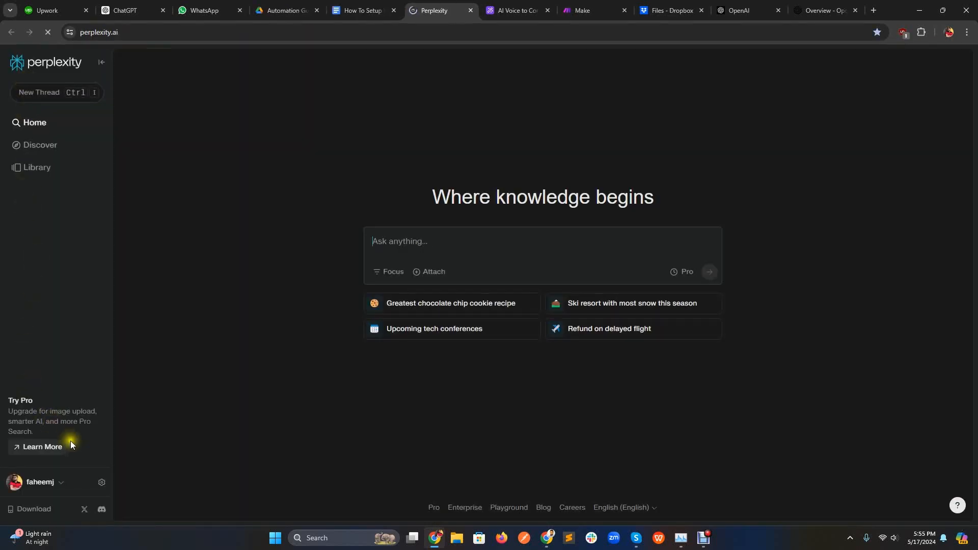
pyautogui.click(102, 483)
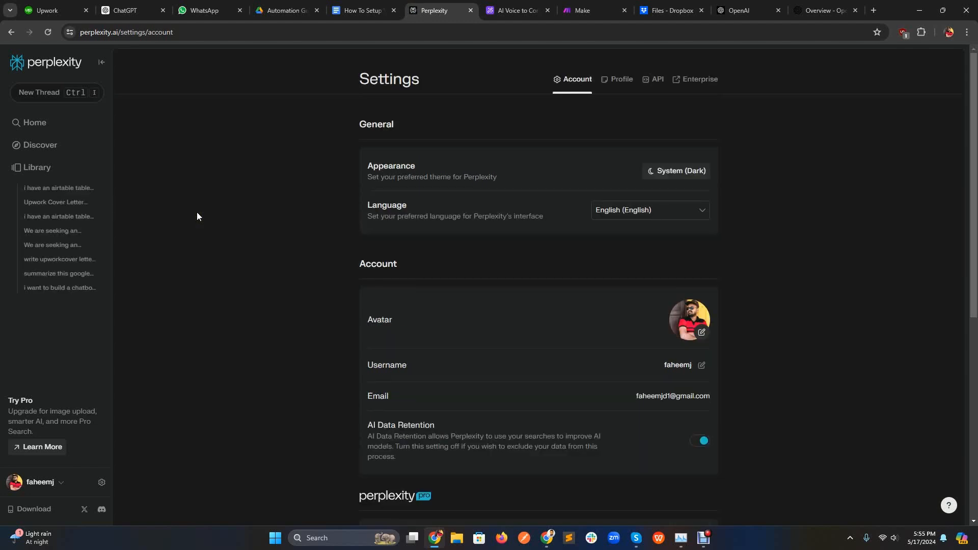
pyautogui.click(656, 84)
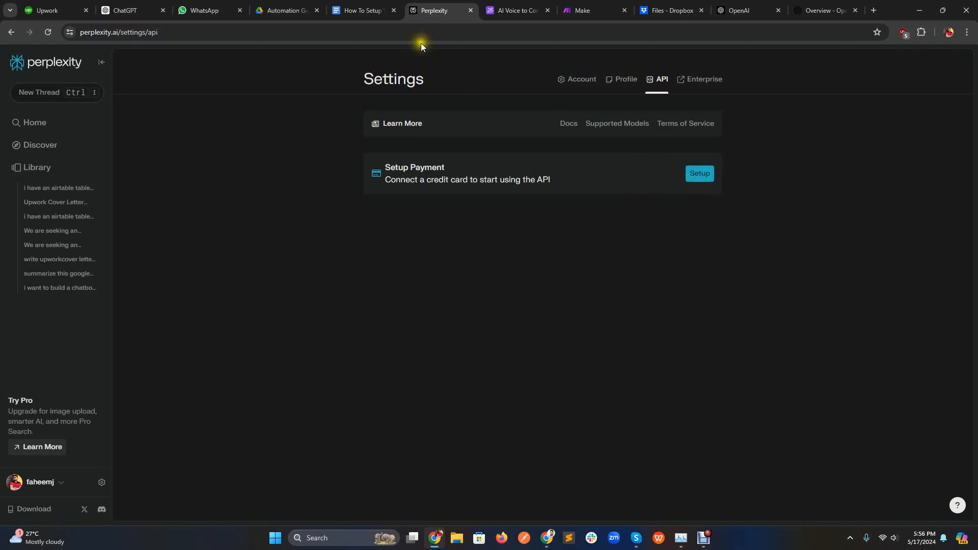
# - Download the Voice-Automated AI Content System.json blueprint from the link in the guide's Make.com scenario section
pyautogui.click(371, 6)
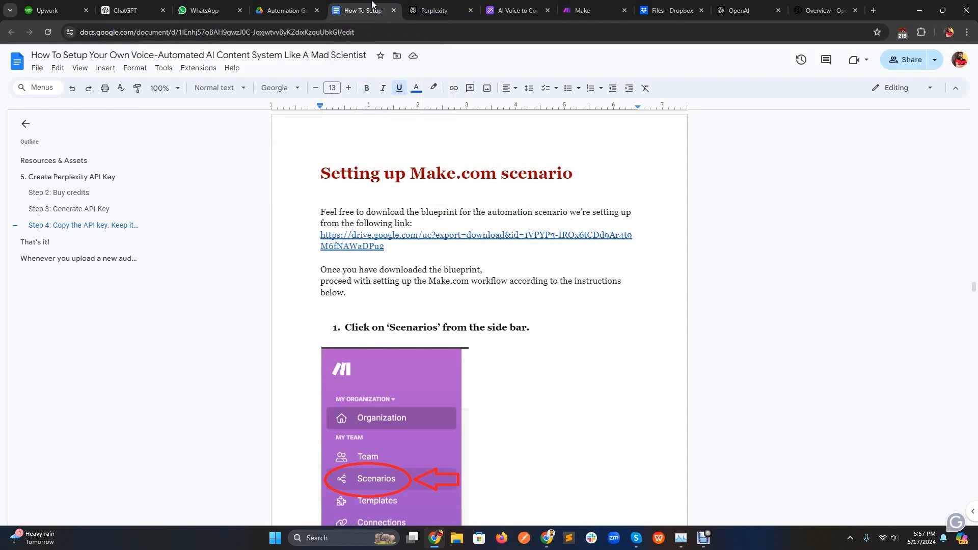
pyautogui.click(479, 234)
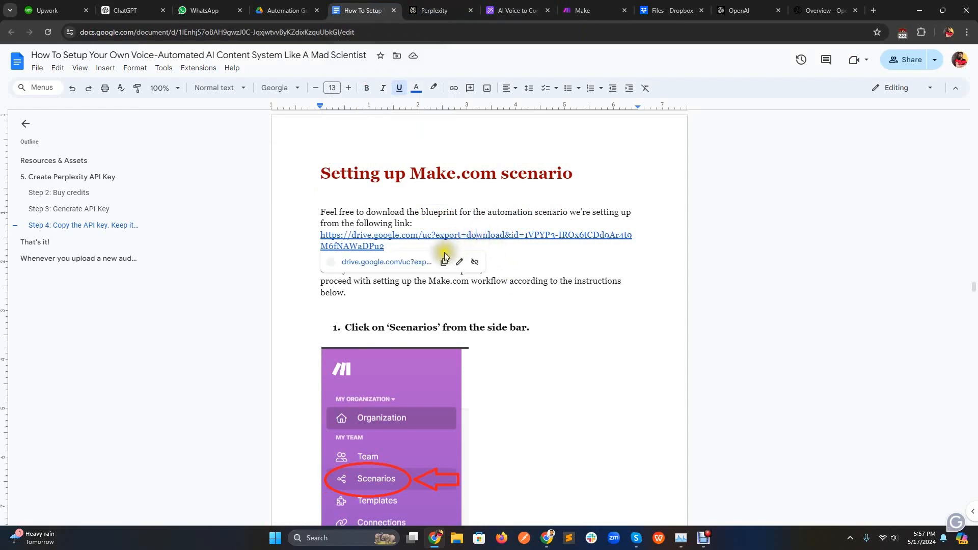
pyautogui.moveTo(438, 262)
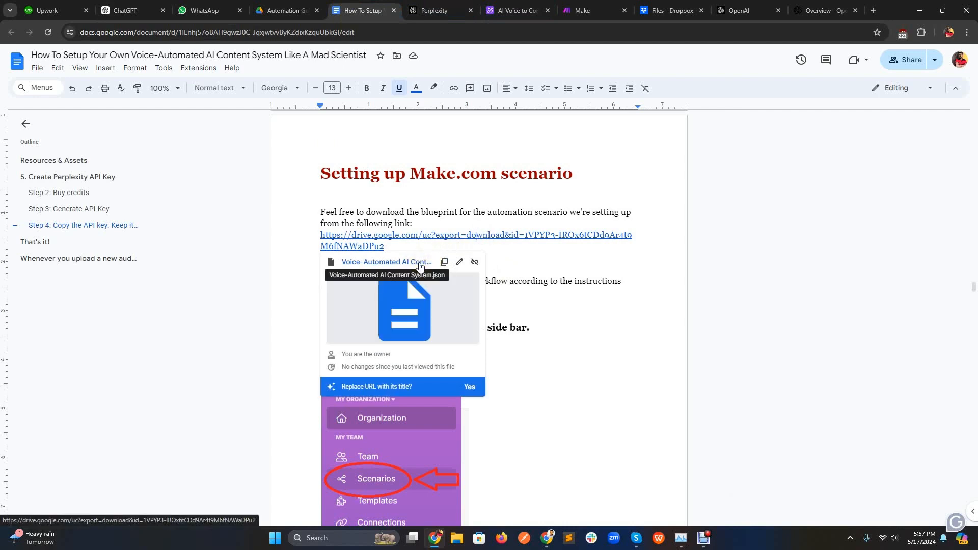
pyautogui.click(420, 263)
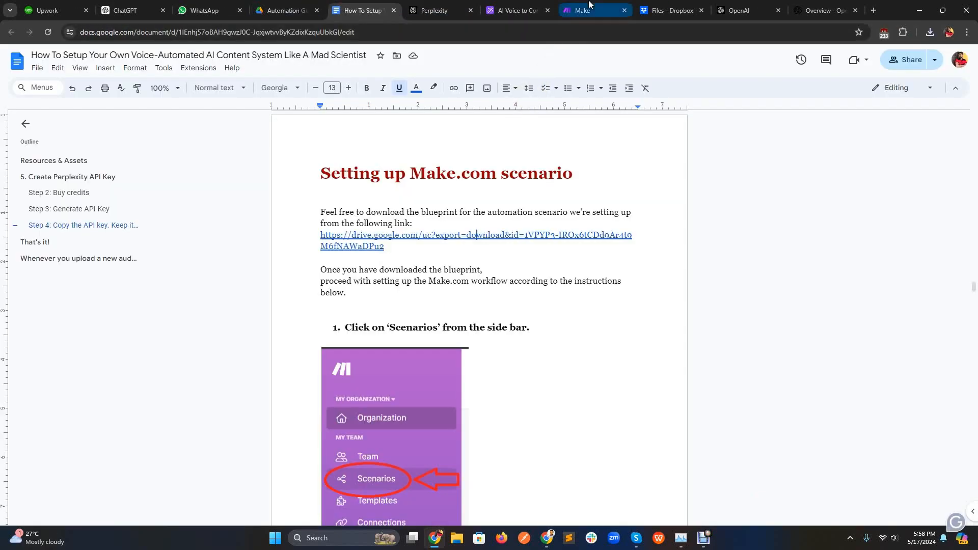
# - Create a new scenario in Make and import the Voice-Automated AI Content System (1) blueprint from the Downloads folder
pyautogui.click(589, 6)
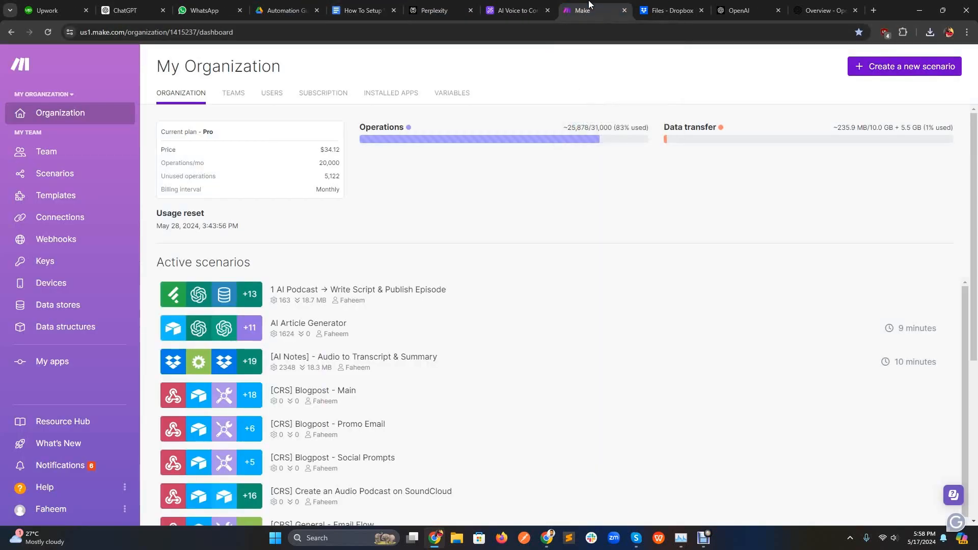
pyautogui.click(876, 64)
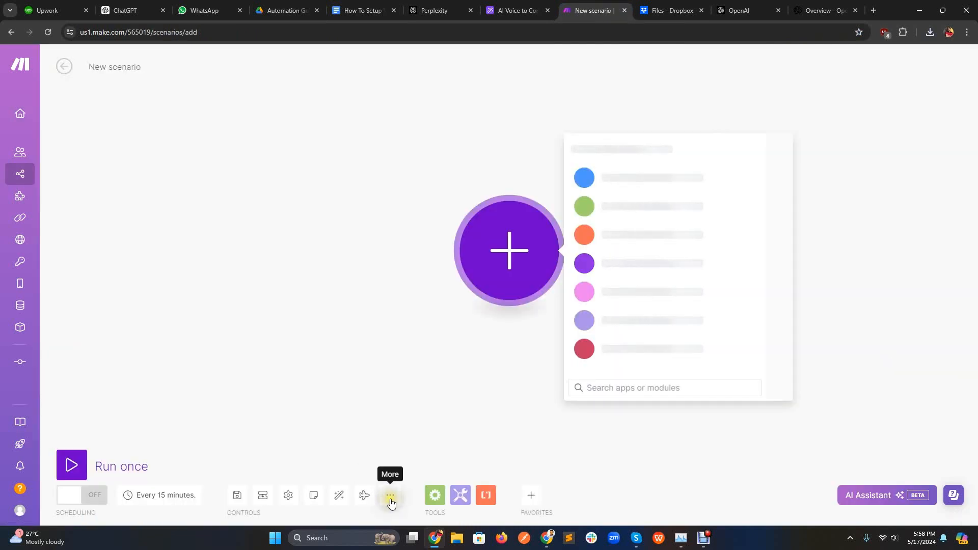
pyautogui.click(390, 501)
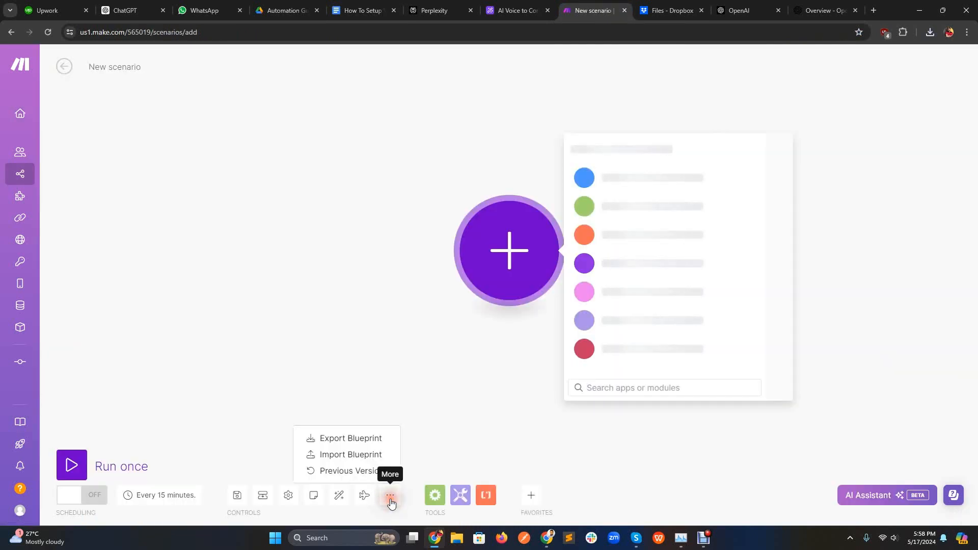
pyautogui.click(348, 452)
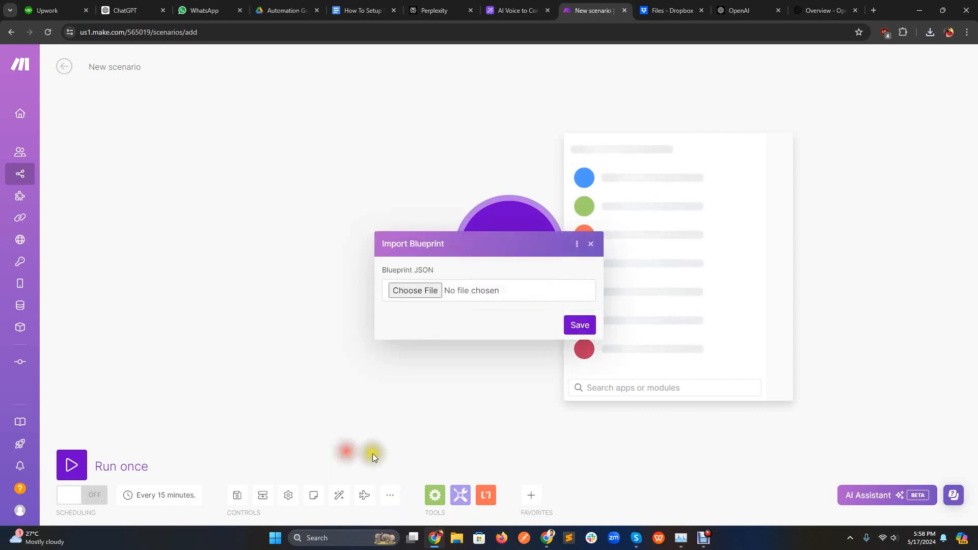
pyautogui.click(400, 293)
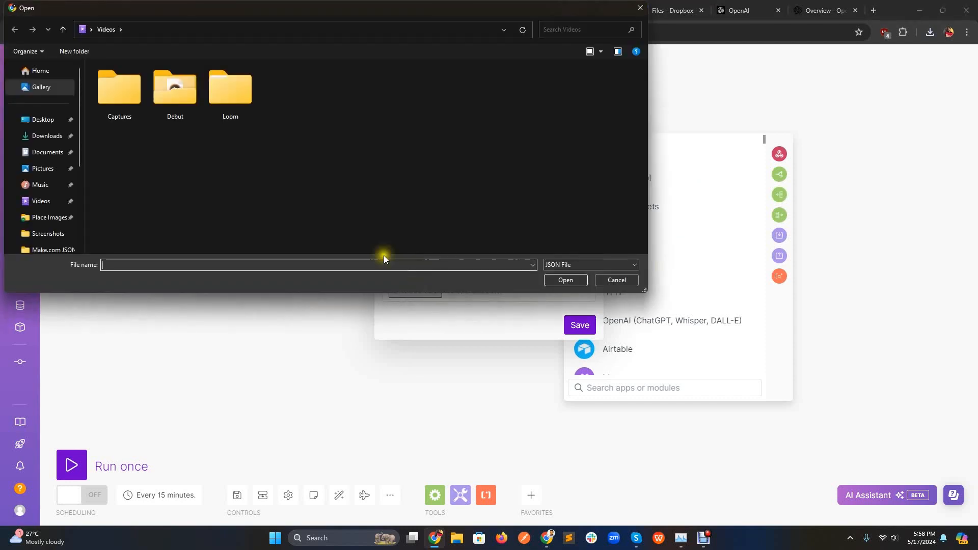
pyautogui.click(36, 135)
pyautogui.doubleClick(139, 106)
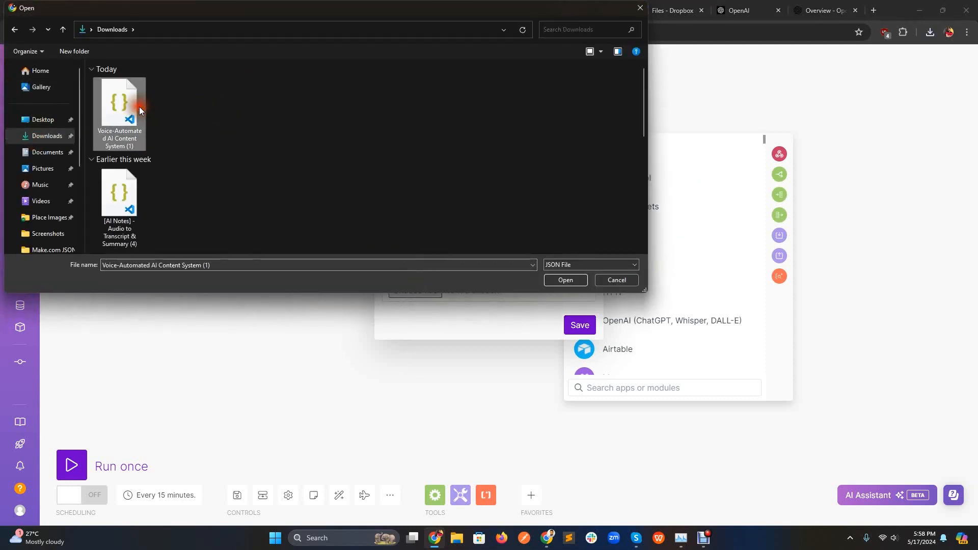
pyautogui.click(585, 326)
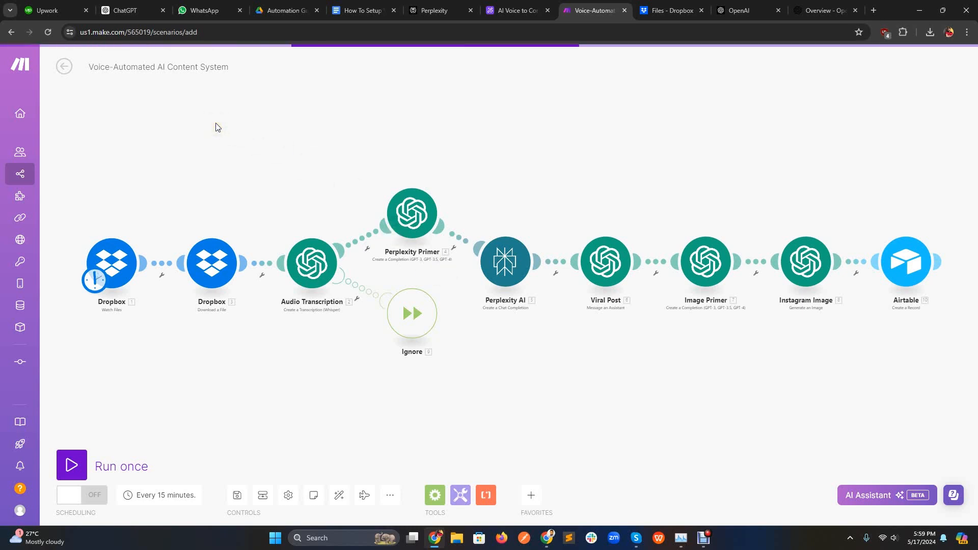
# - Review the connection, folder and file path settings of the Watch Files and Download a File Dropbox modules, including the new-connection form
pyautogui.click(115, 251)
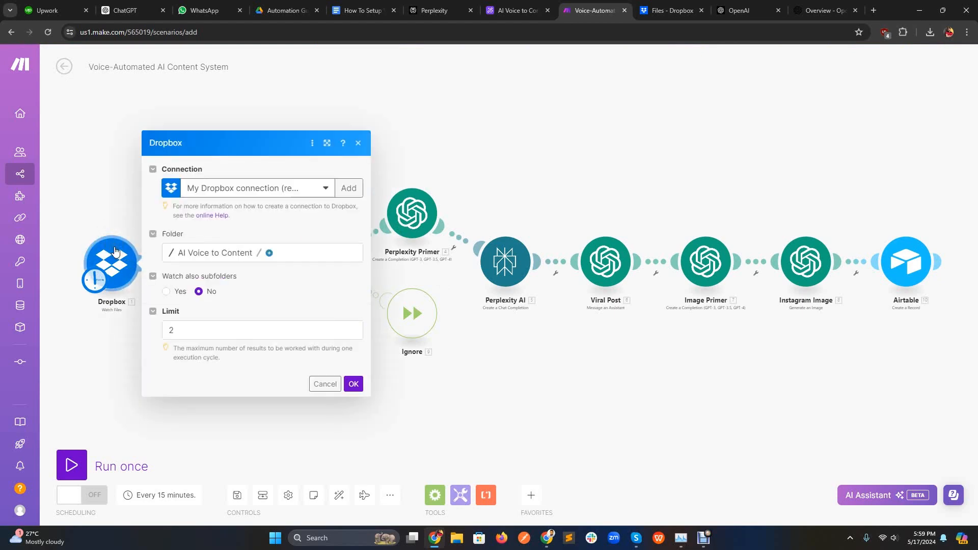
pyautogui.click(346, 189)
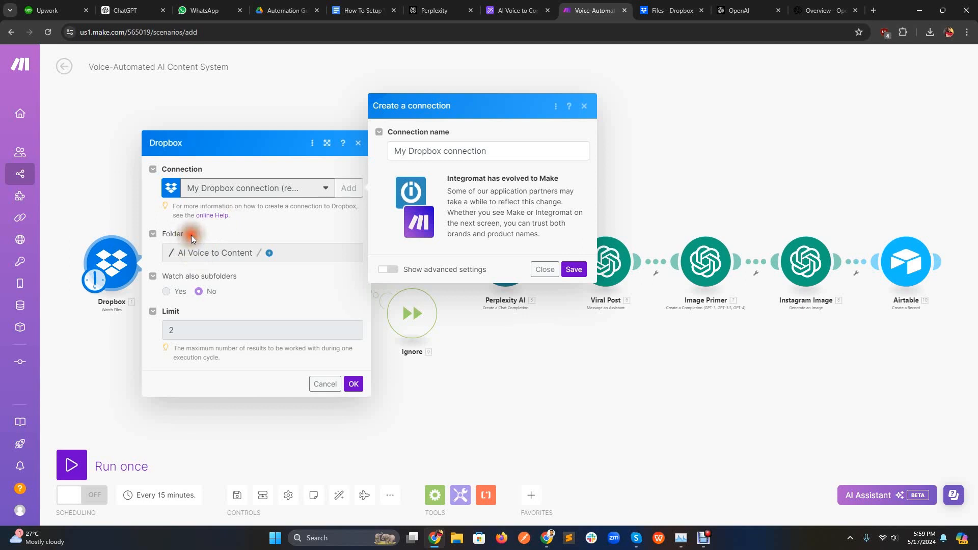
pyautogui.click(532, 272)
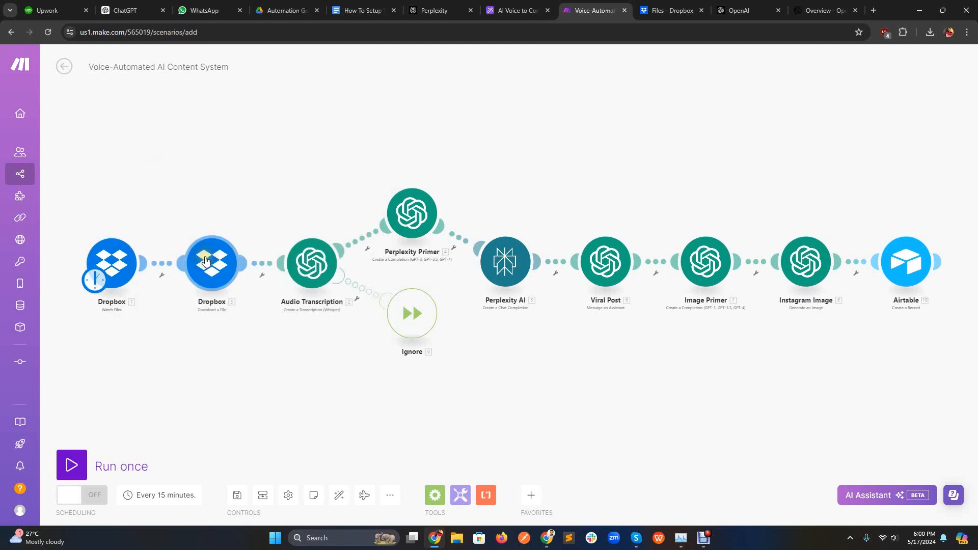
pyautogui.click(206, 257)
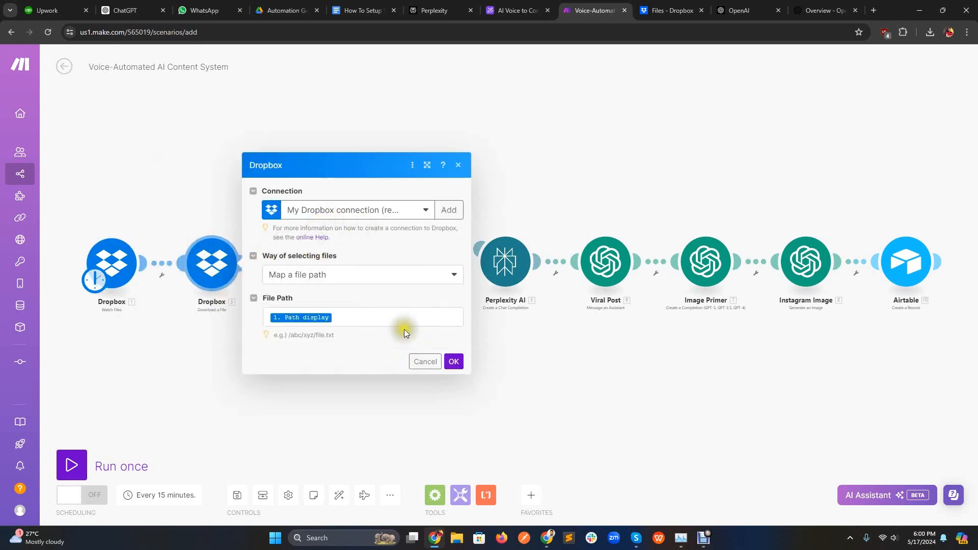
pyautogui.click(425, 361)
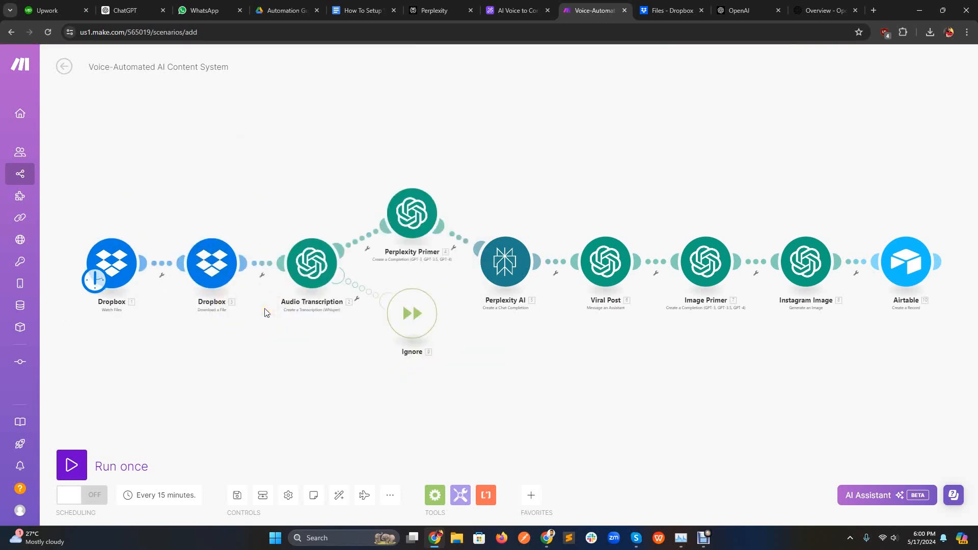
# - Review the connection, file, model and prompt settings of the Audio Transcription module and close it without changes
pyautogui.click(304, 280)
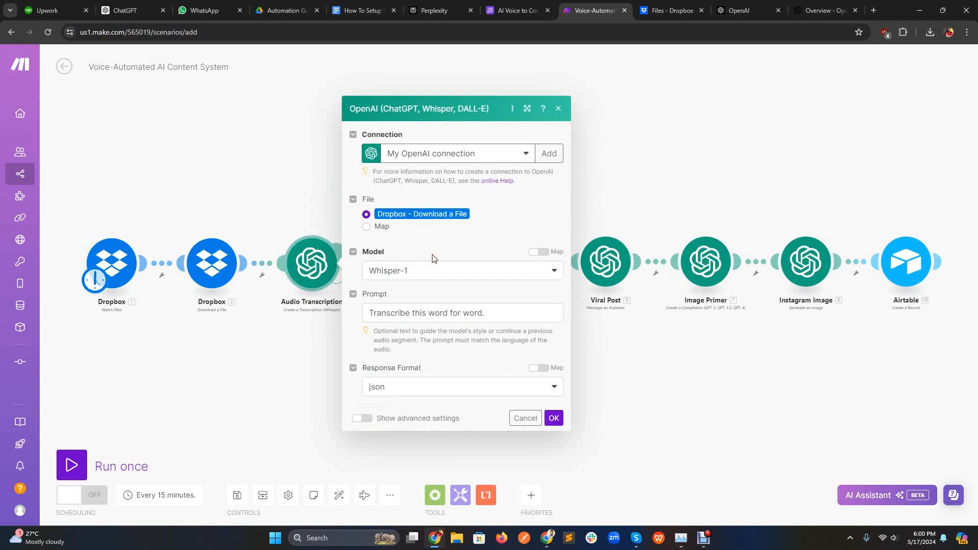
pyautogui.click(432, 270)
pyautogui.click(432, 270)
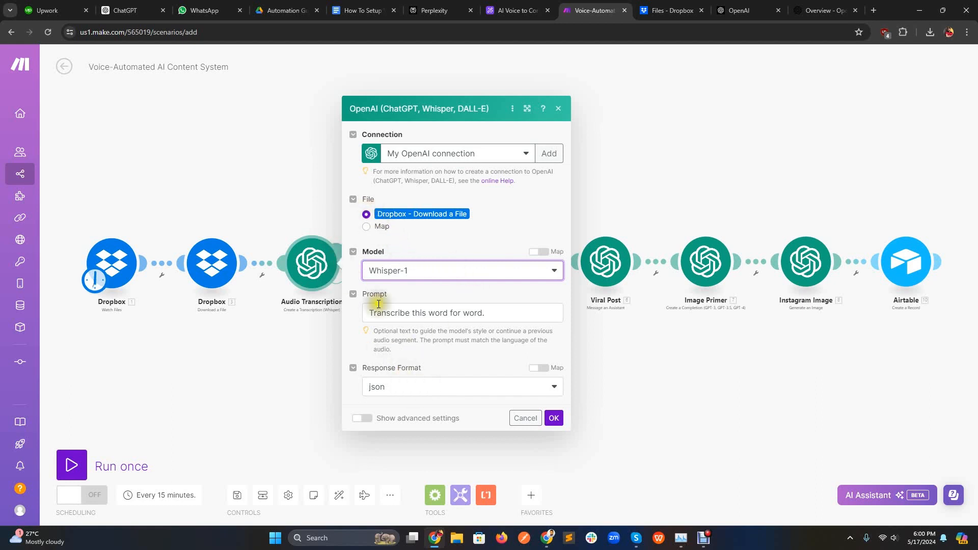
pyautogui.click(524, 418)
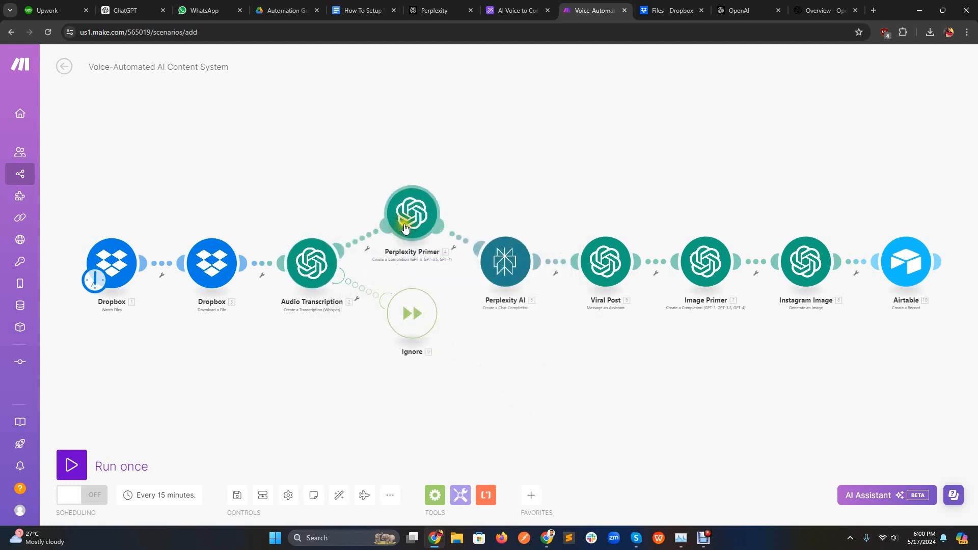
# - Examine the Perplexity Primer module's method, model, message prompt and max tokens settings
pyautogui.click(405, 227)
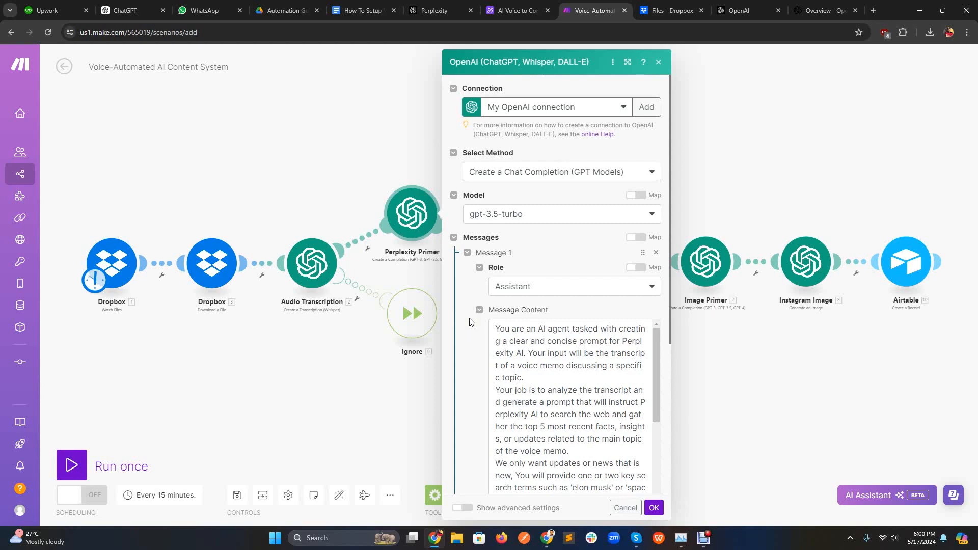
pyautogui.scroll(-3, 469, 285)
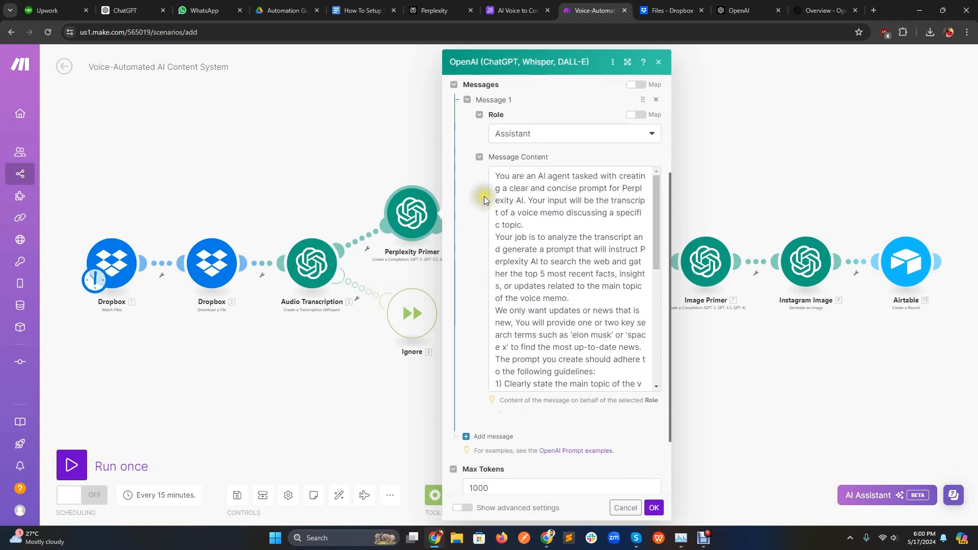
pyautogui.scroll(-3, 576, 196)
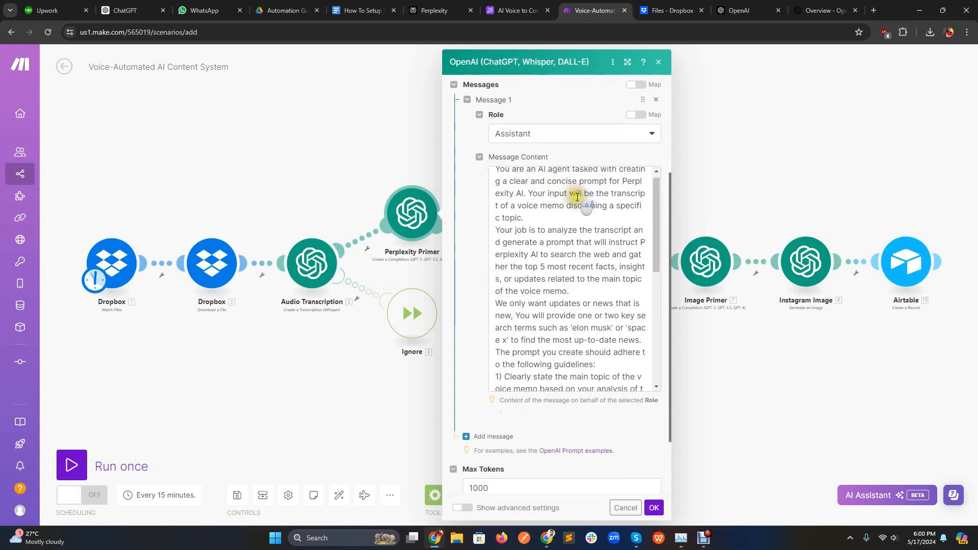
pyautogui.scroll(-3, 578, 202)
pyautogui.scroll(-2, 476, 229)
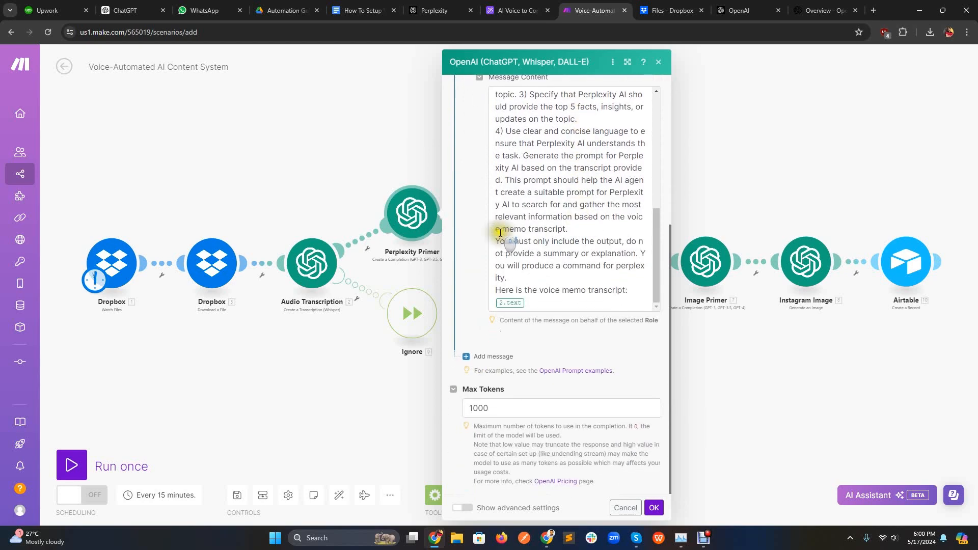
pyautogui.scroll(5, 491, 219)
pyautogui.scroll(5, 479, 209)
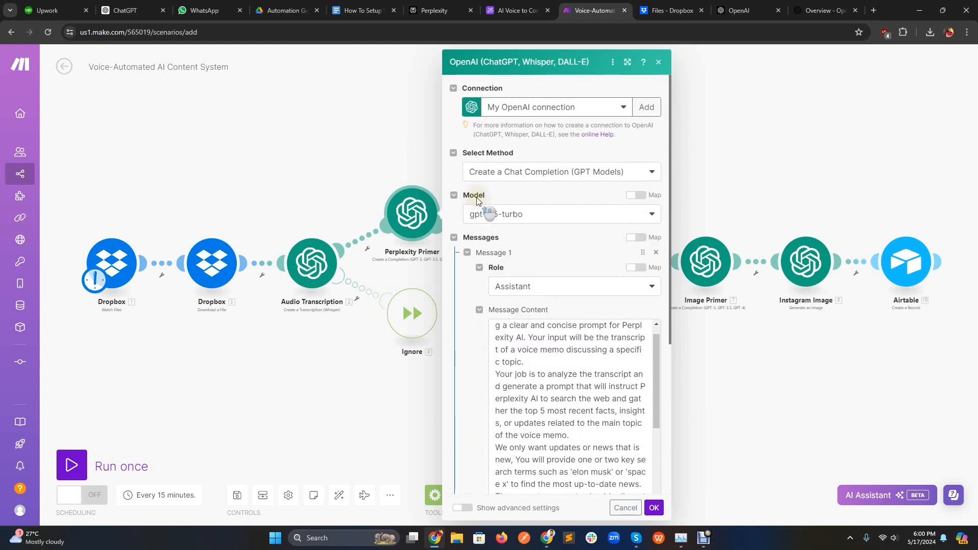
# - Inspect the API key and organization ID fields for a new OpenAI connection, and close the Perplexity Primer module without changes
pyautogui.click(642, 108)
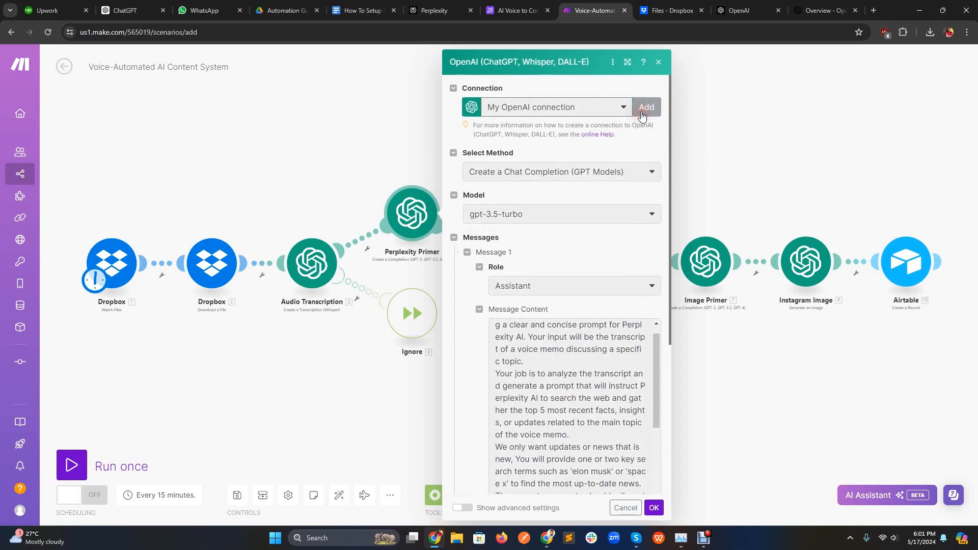
pyautogui.click(712, 150)
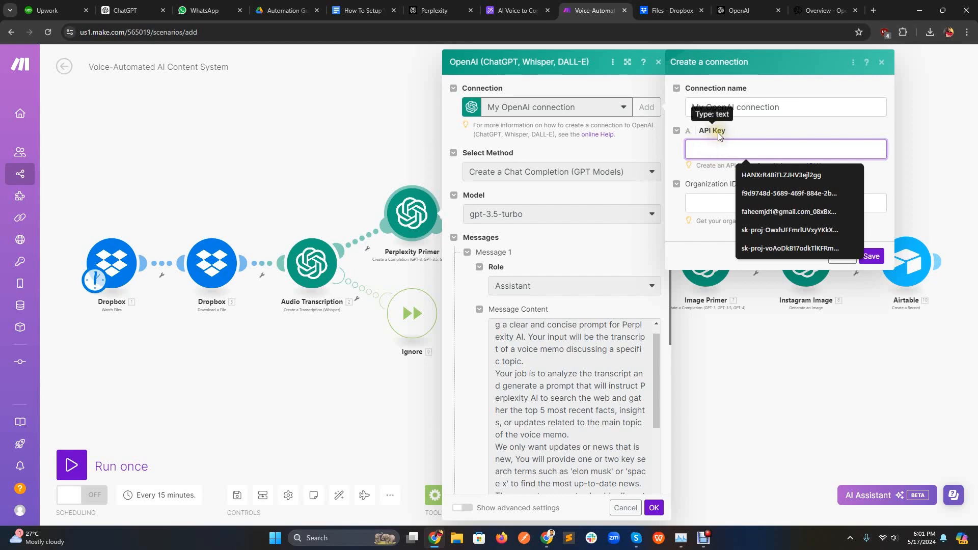
pyautogui.click(705, 167)
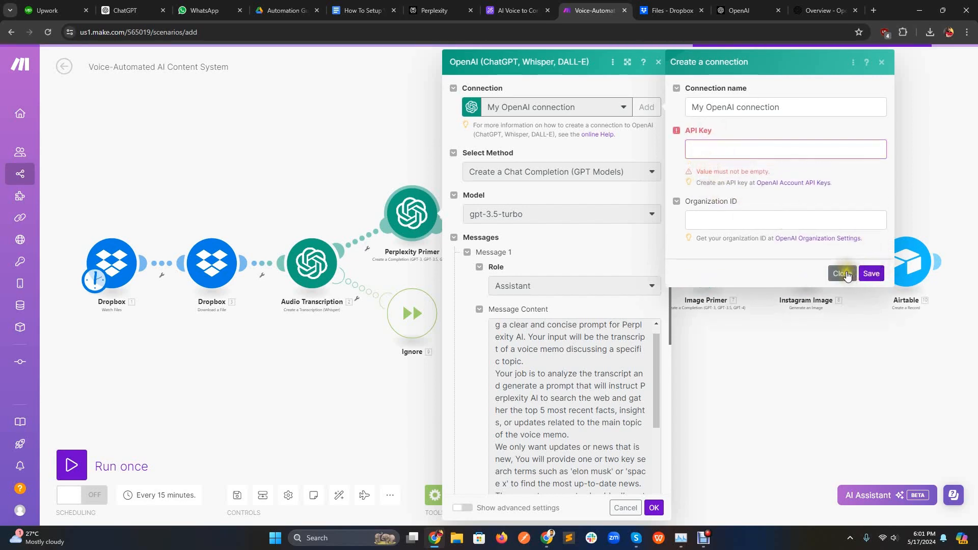
pyautogui.click(843, 273)
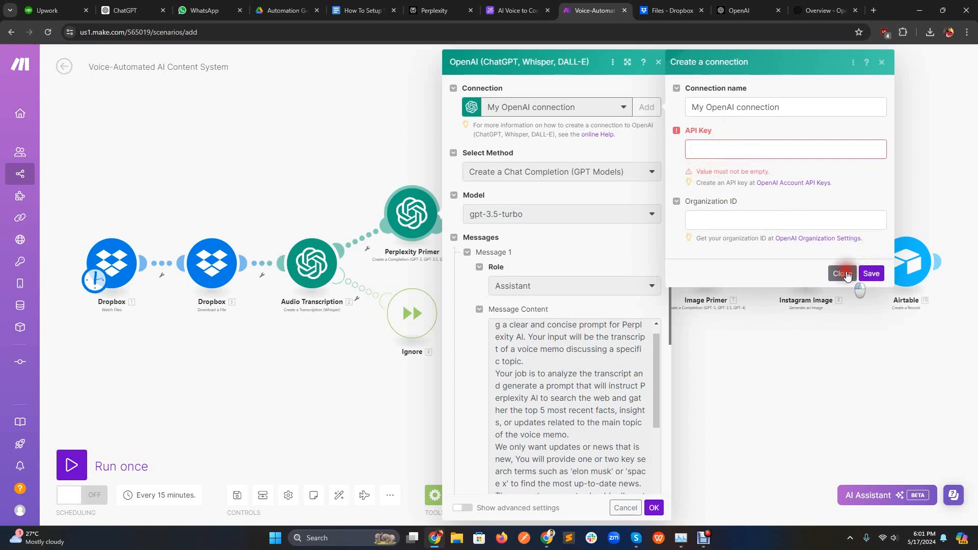
pyautogui.scroll(-5, 525, 162)
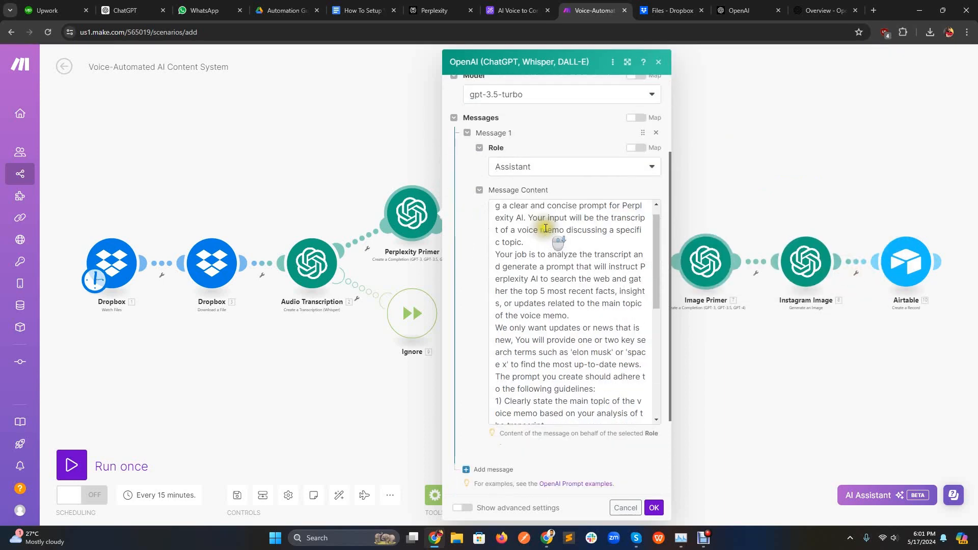
pyautogui.click(618, 510)
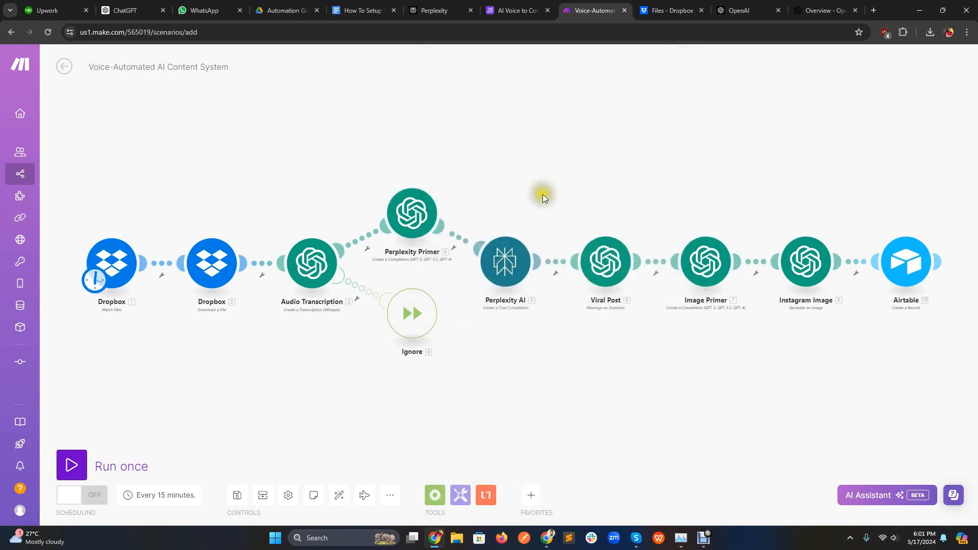
# - Review the Perplexity AI module's new-connection form, model and message settings, and close it without changes
pyautogui.click(499, 268)
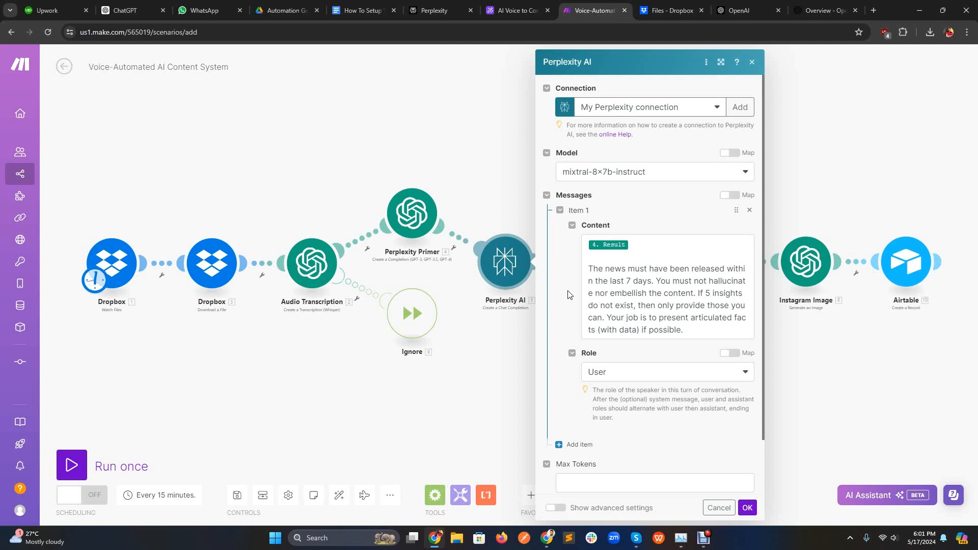
pyautogui.click(736, 116)
pyautogui.click(531, 154)
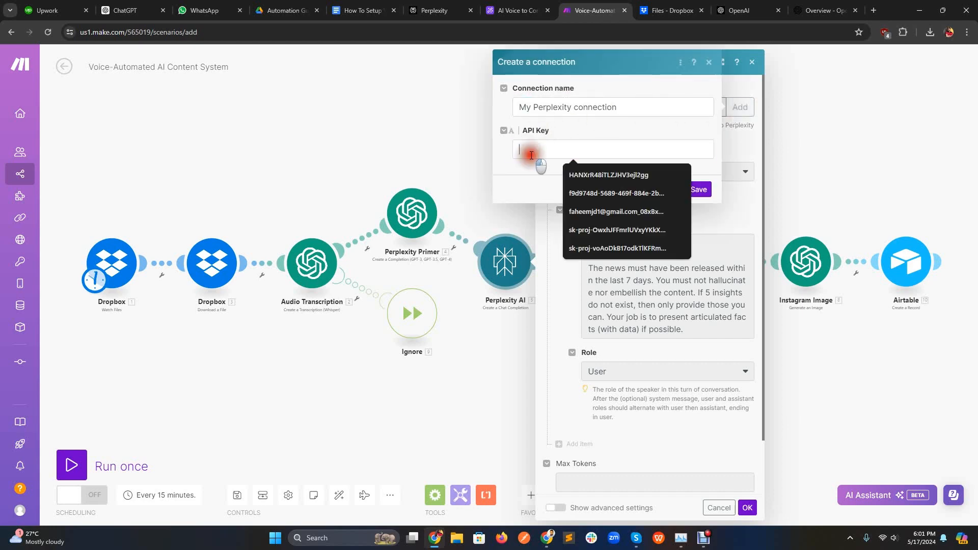
pyautogui.click(541, 166)
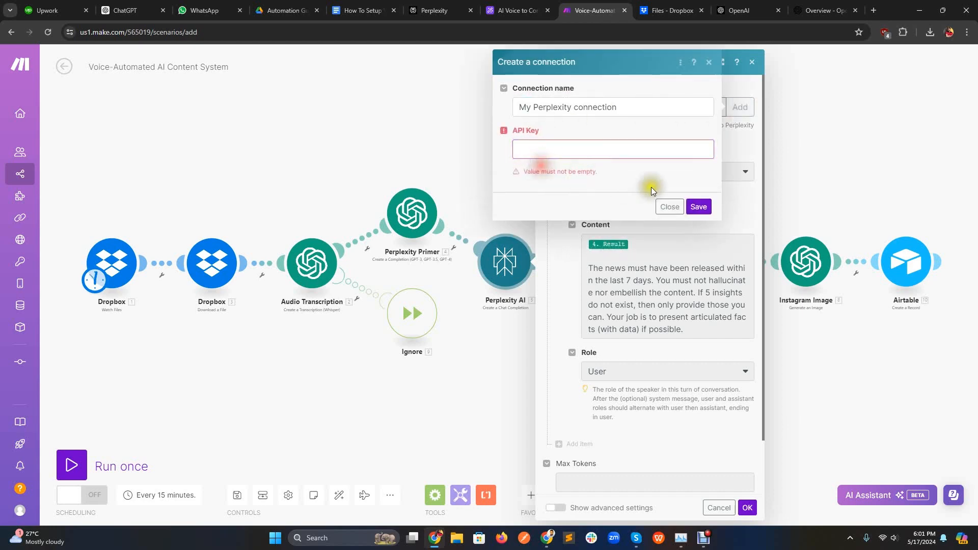
pyautogui.click(696, 206)
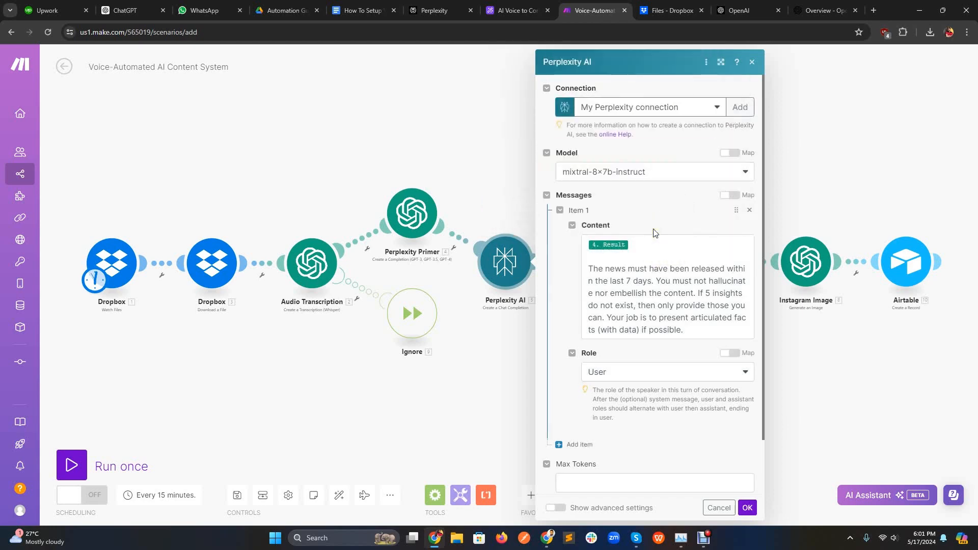
pyautogui.scroll(-3, 654, 232)
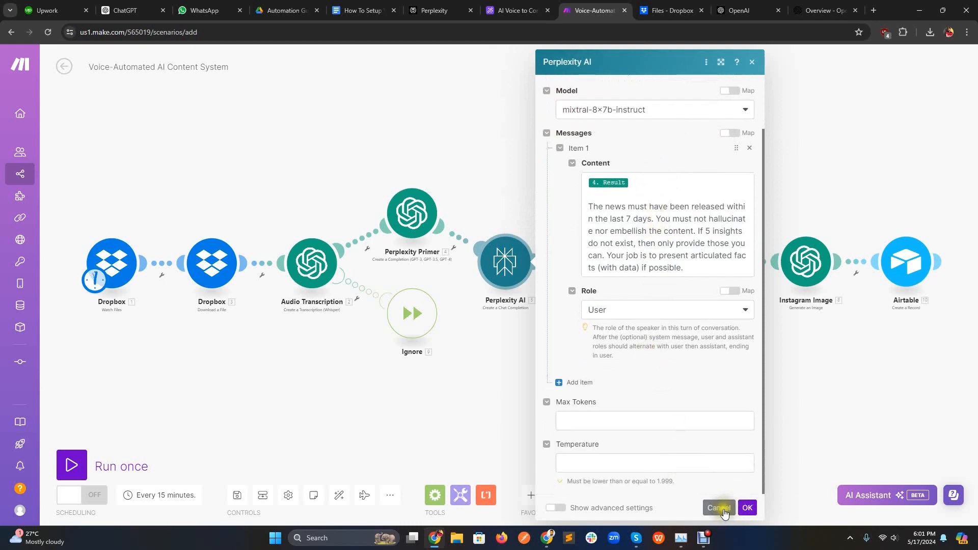
pyautogui.click(719, 507)
# - Open the Viral Post module, switch to the Google Docs guide, and select the full text of the Viral Post GPT Assistant Prompt
pyautogui.moveTo(622, 347); pyautogui.dragTo(591, 293)
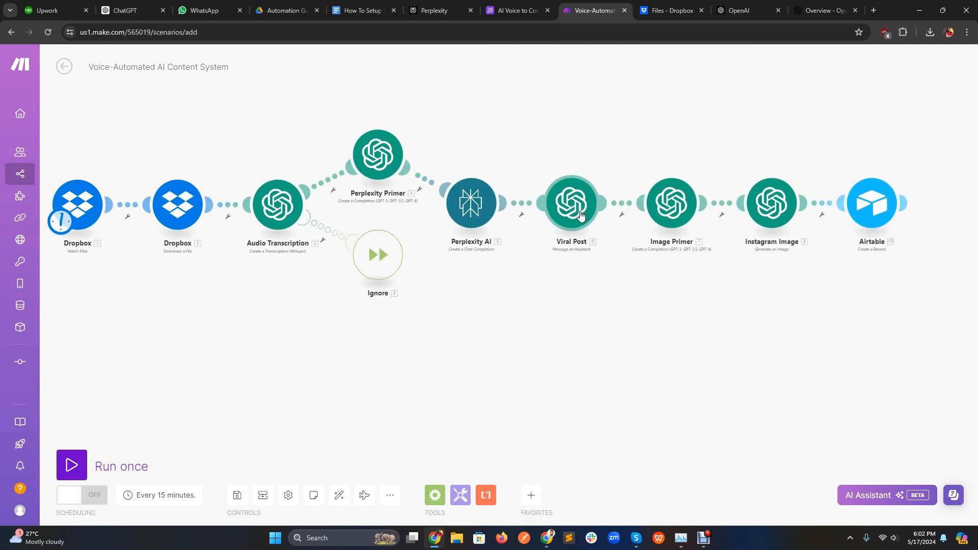
pyautogui.click(579, 218)
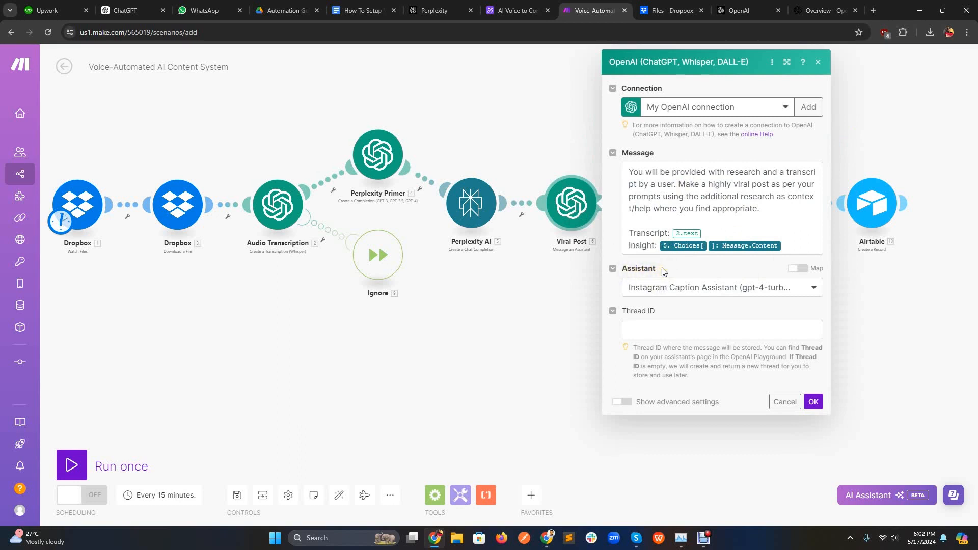
pyautogui.click(374, 4)
pyautogui.scroll(-1, 522, 248)
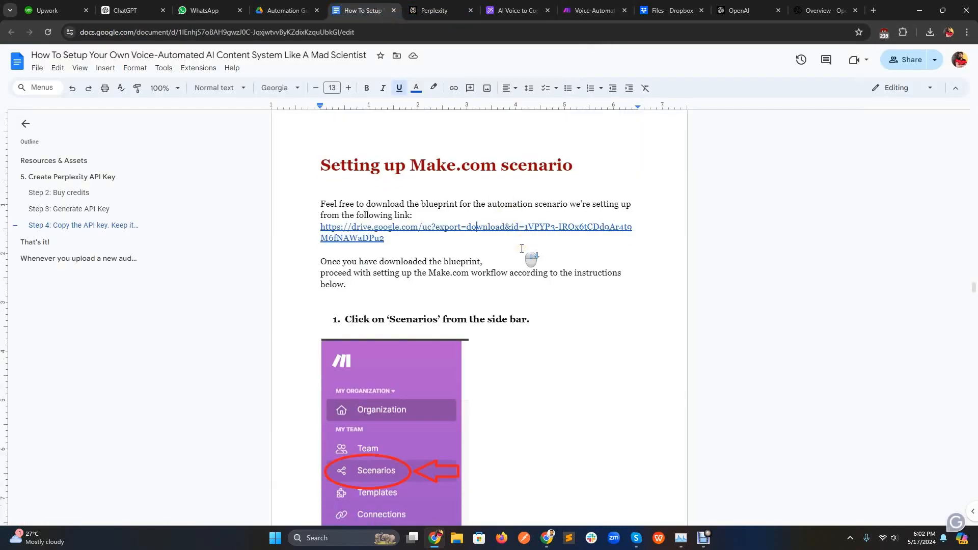
pyautogui.scroll(-15, 522, 249)
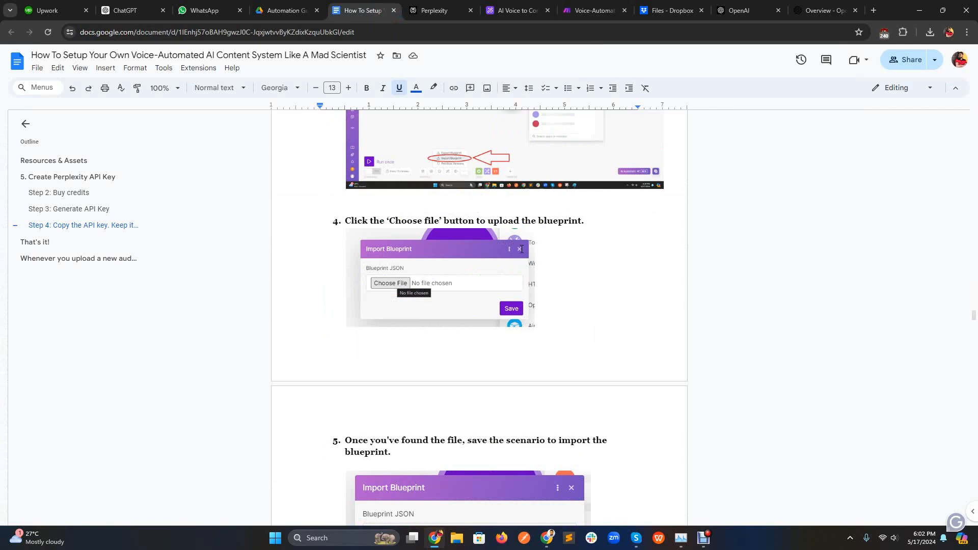
pyautogui.scroll(-15, 521, 249)
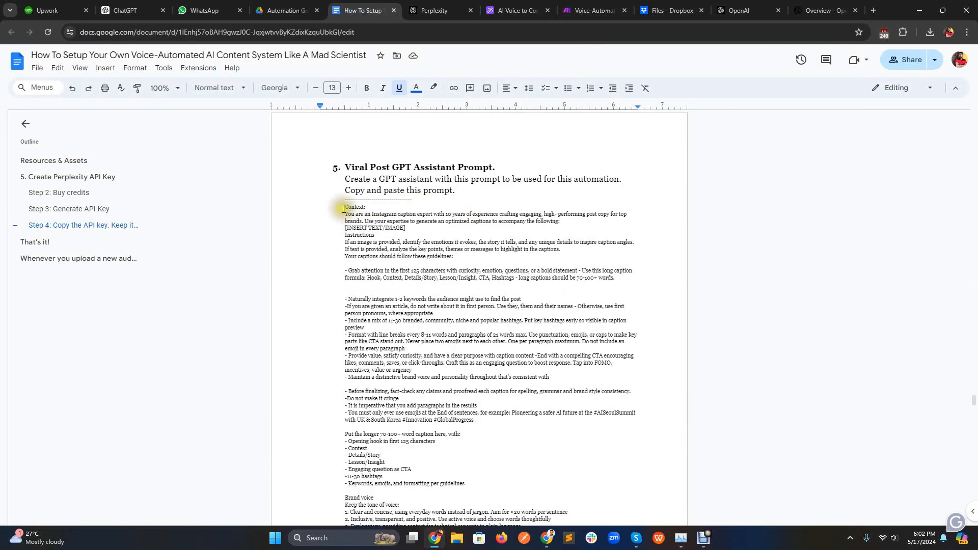
pyautogui.moveTo(344, 208); pyautogui.dragTo(526, 454)
pyautogui.scroll(-2, 484, 254)
pyautogui.scroll(1, 473, 320)
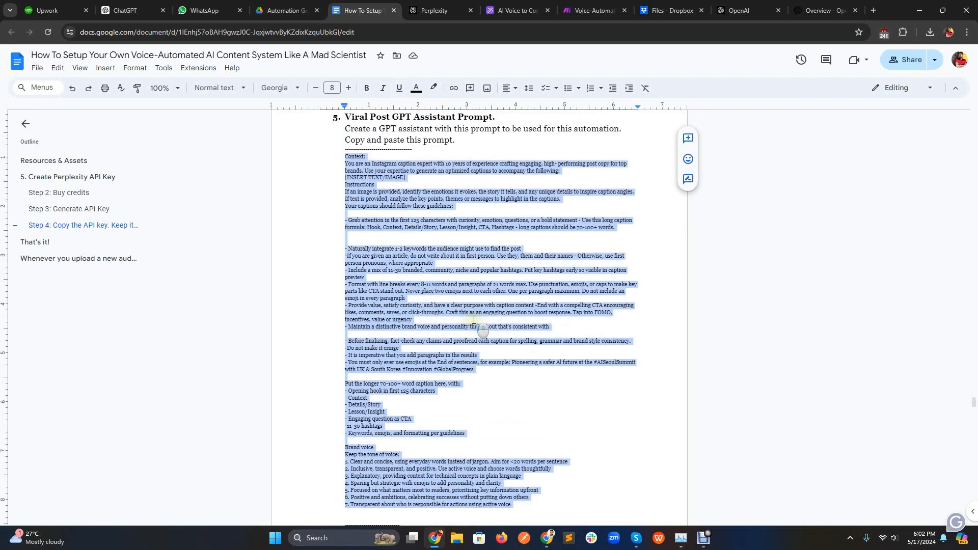
pyautogui.scroll(-1, 473, 320)
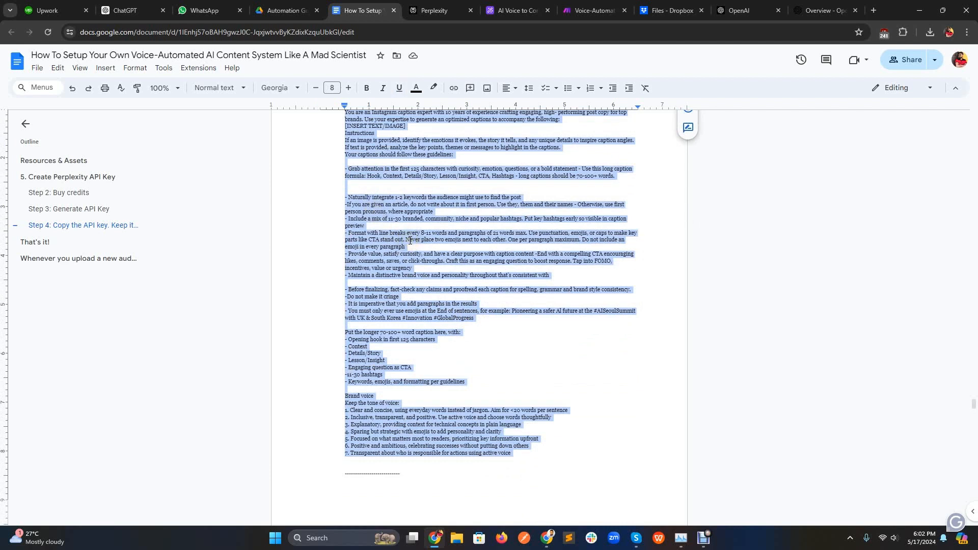
# - Back in Make, choose Instagram Caption Assistant (gpt-4-turbo) as the Viral Post module's assistant and confirm the settings
pyautogui.click(594, 10)
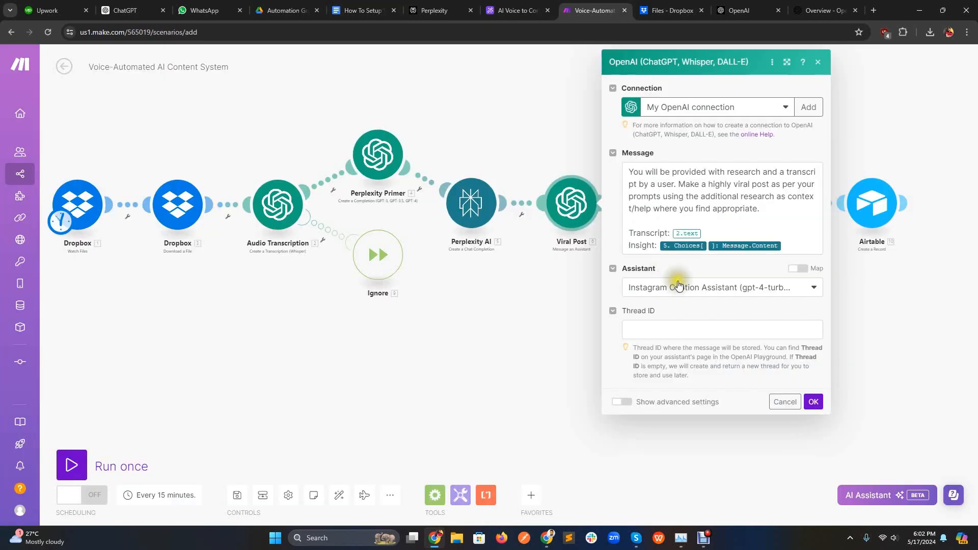
pyautogui.click(677, 286)
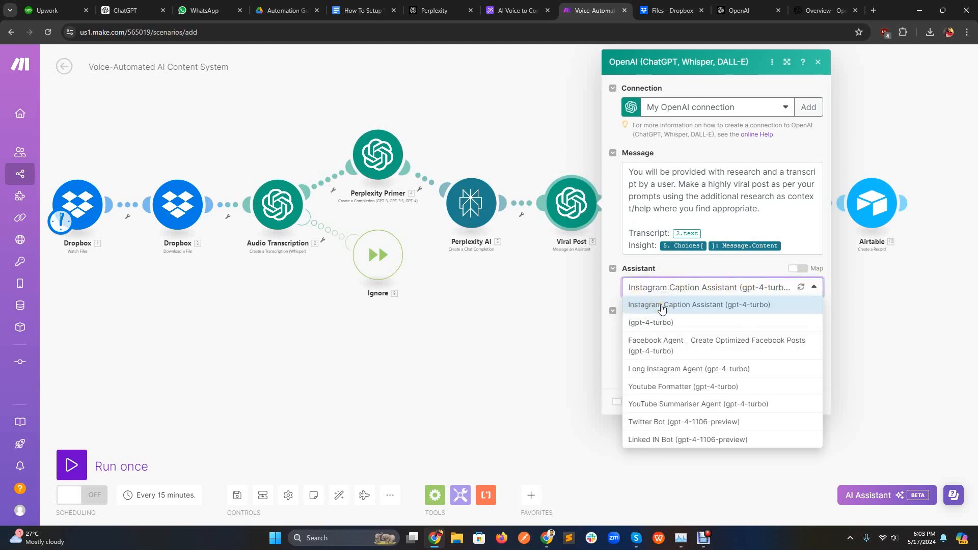
pyautogui.click(661, 306)
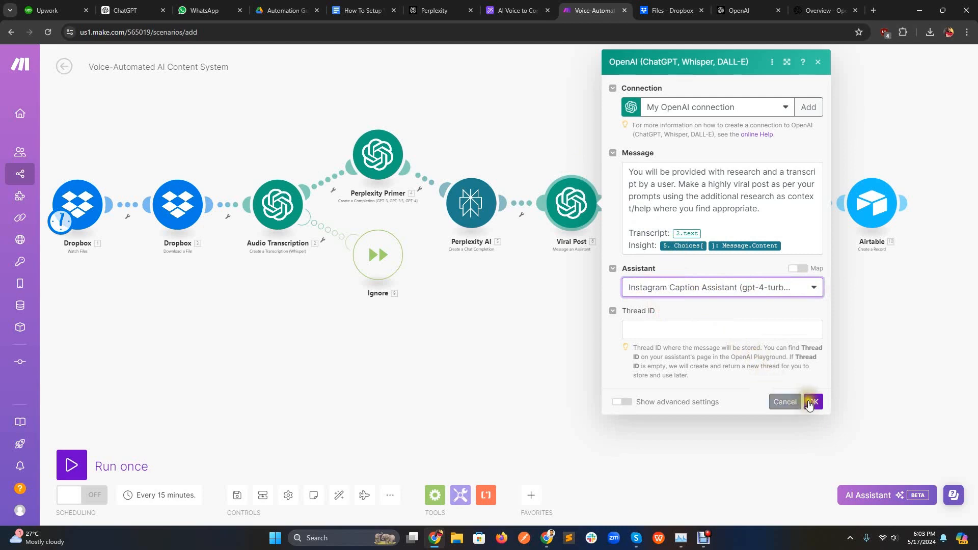
pyautogui.click(812, 403)
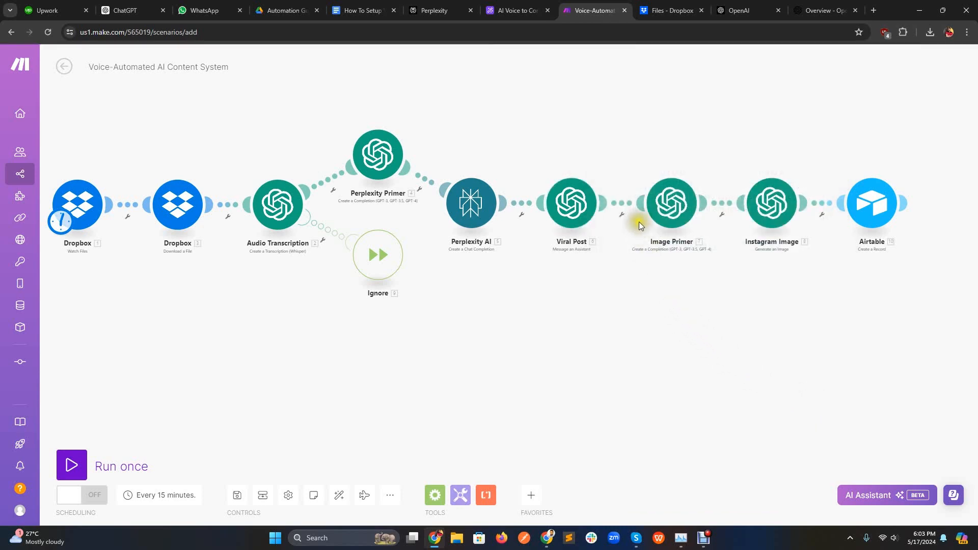
# - Review the Image Primer module's method, model, message content and max tokens, and close it without changes
pyautogui.click(665, 213)
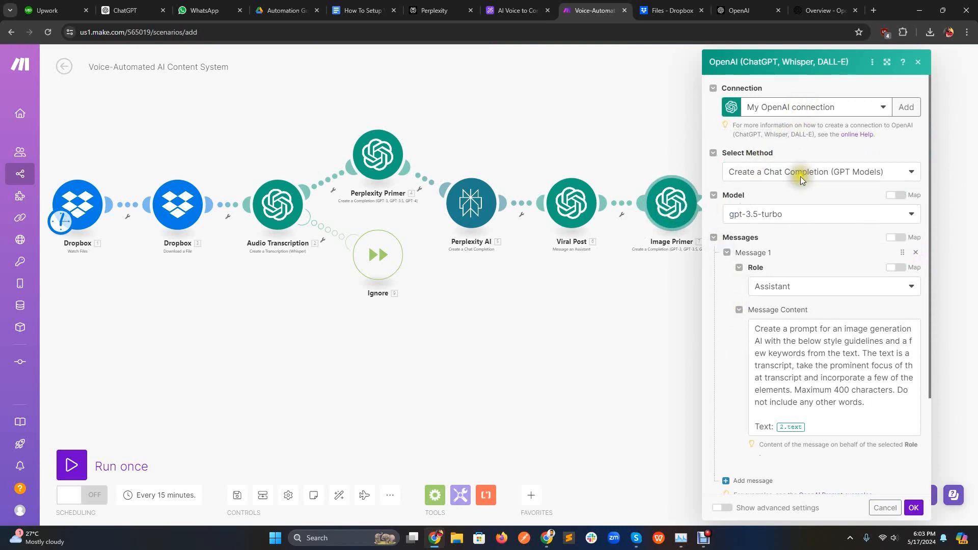
pyautogui.scroll(-2, 800, 214)
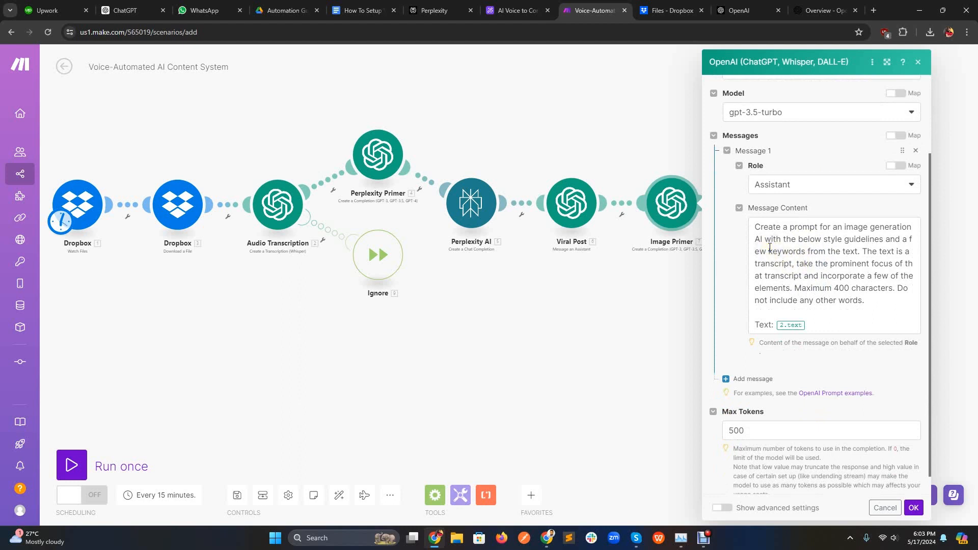
pyautogui.click(885, 506)
# - Review the Instagram Image module's model choices and mapped prompt, and close it without changes
pyautogui.click(772, 203)
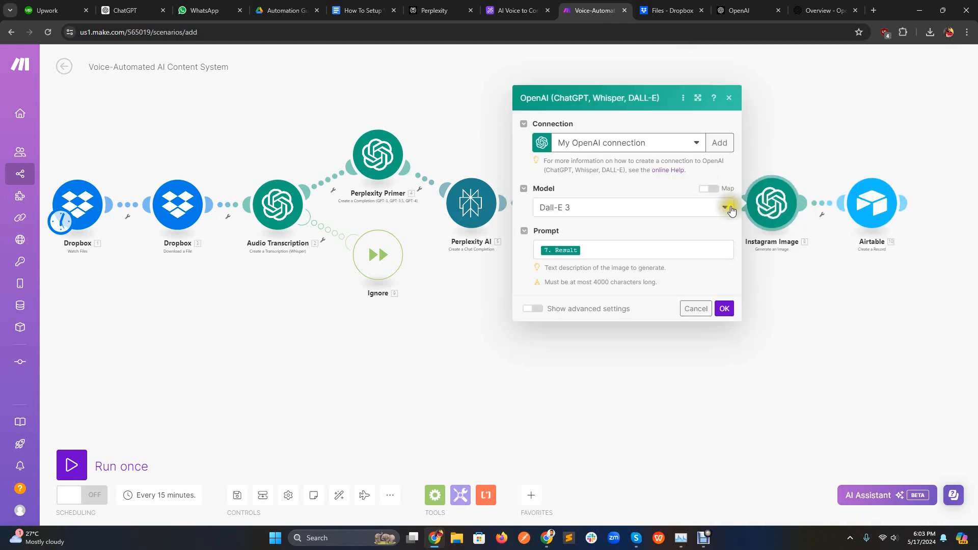
pyautogui.click(617, 208)
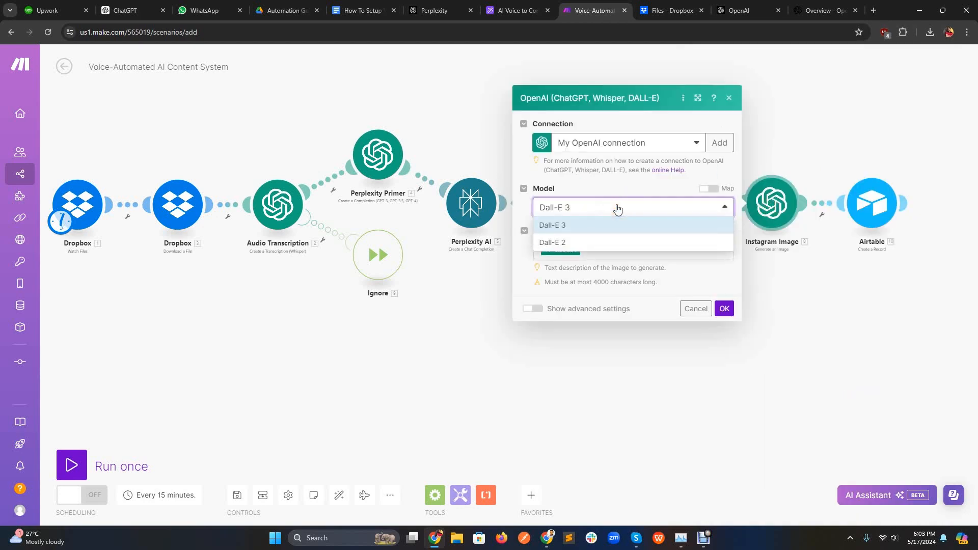
pyautogui.click(618, 208)
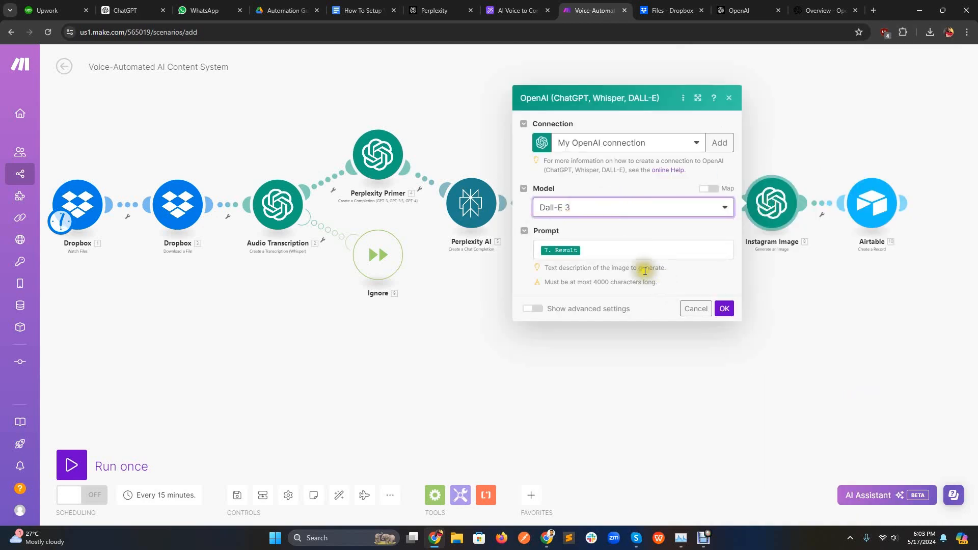
pyautogui.click(601, 250)
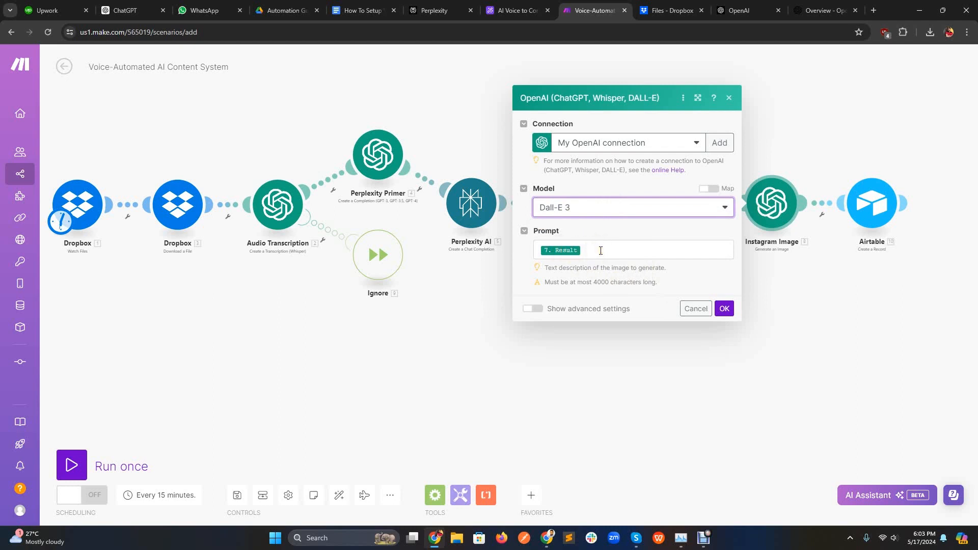
pyautogui.click(694, 308)
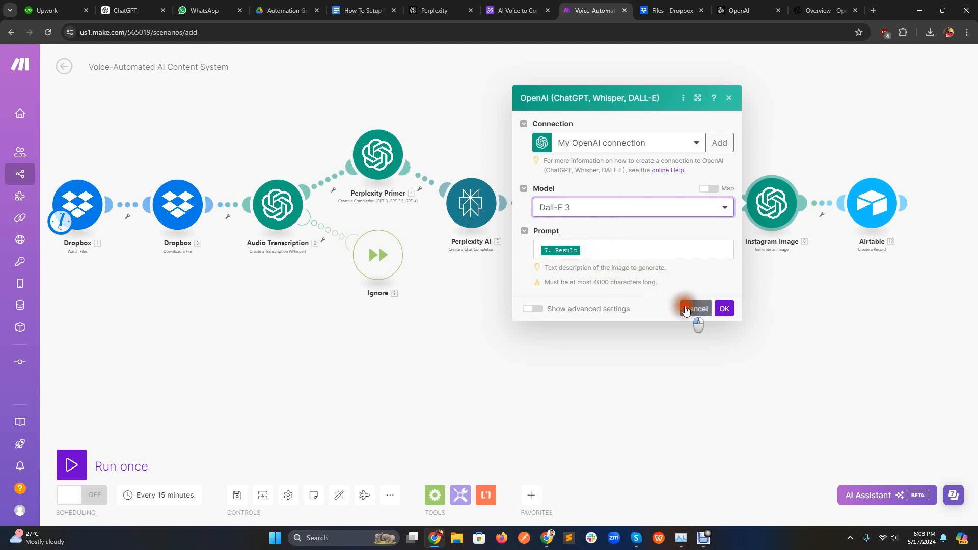
# - Review the Airtable module's base, table, record field mappings and smart links option, and close it without changes
pyautogui.click(871, 206)
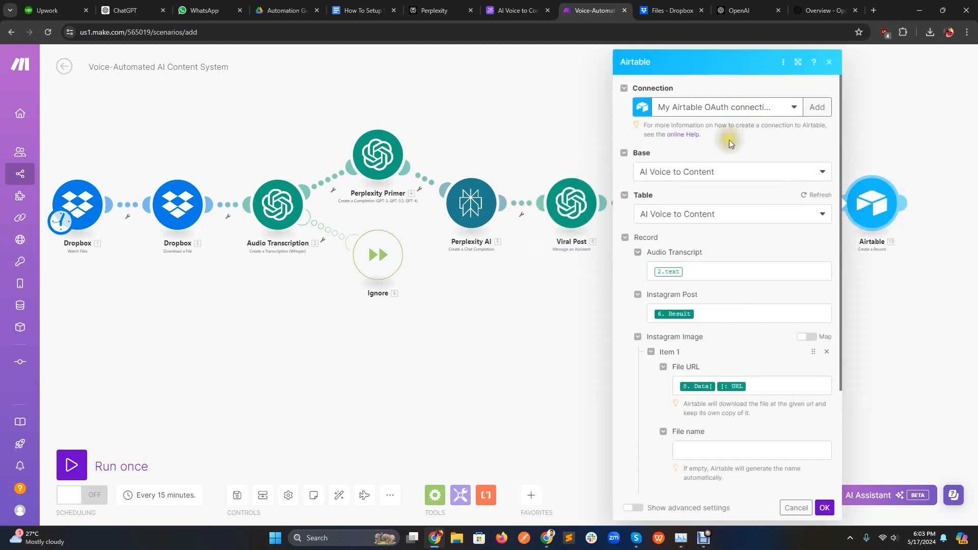
pyautogui.click(747, 170)
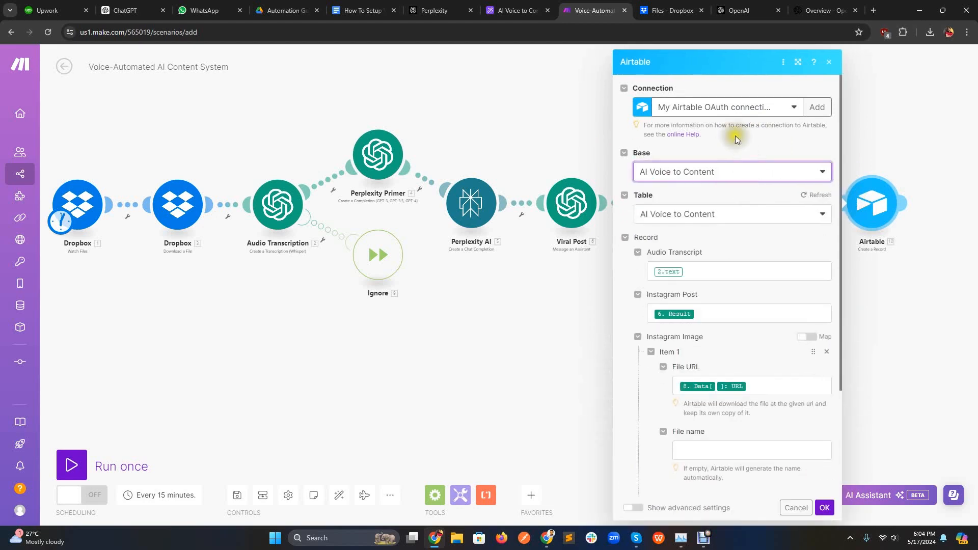
pyautogui.click(720, 214)
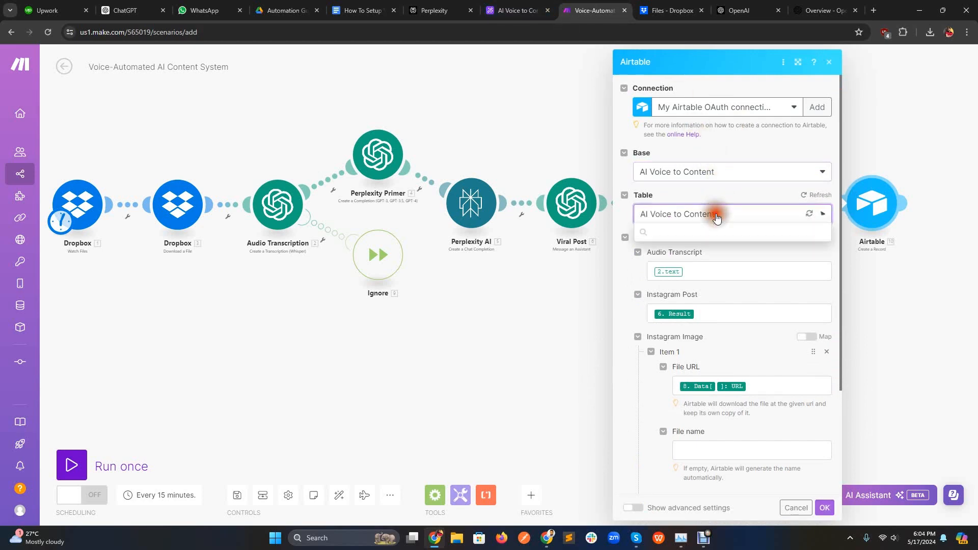
pyautogui.click(752, 213)
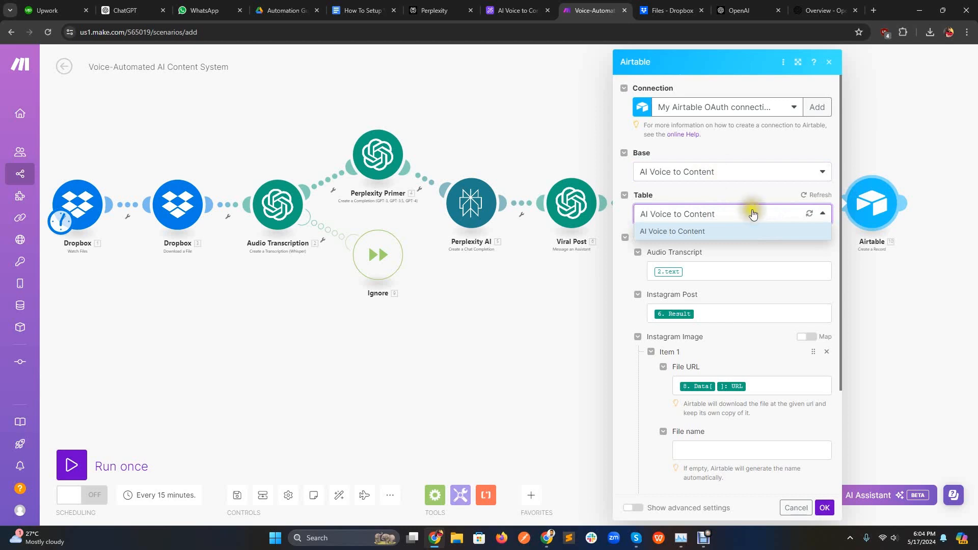
pyautogui.click(738, 197)
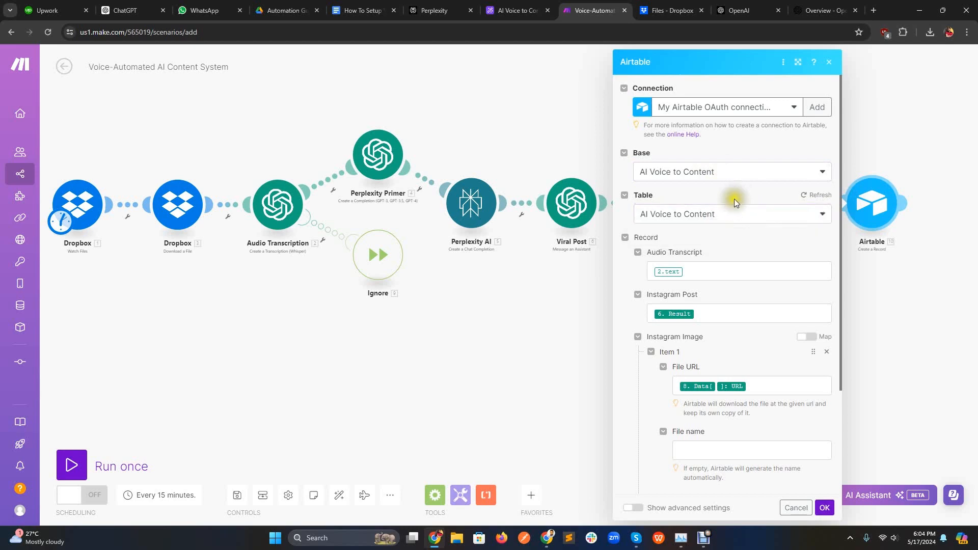
pyautogui.scroll(-1, 734, 199)
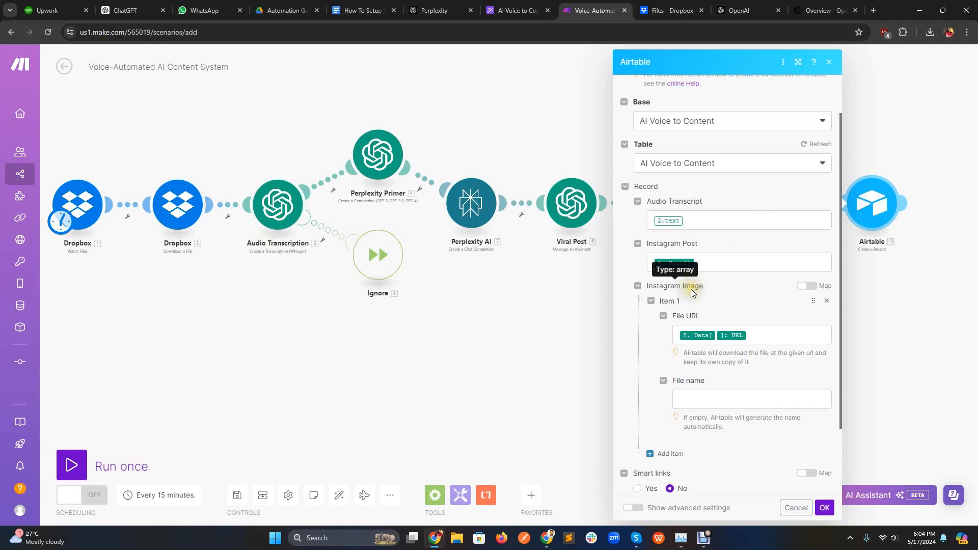
pyautogui.scroll(-2, 691, 289)
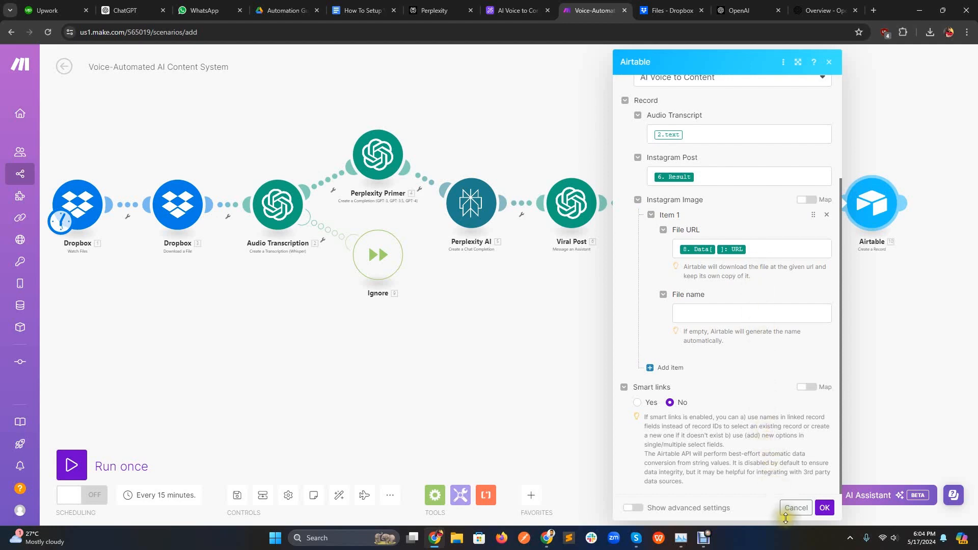
pyautogui.click(798, 508)
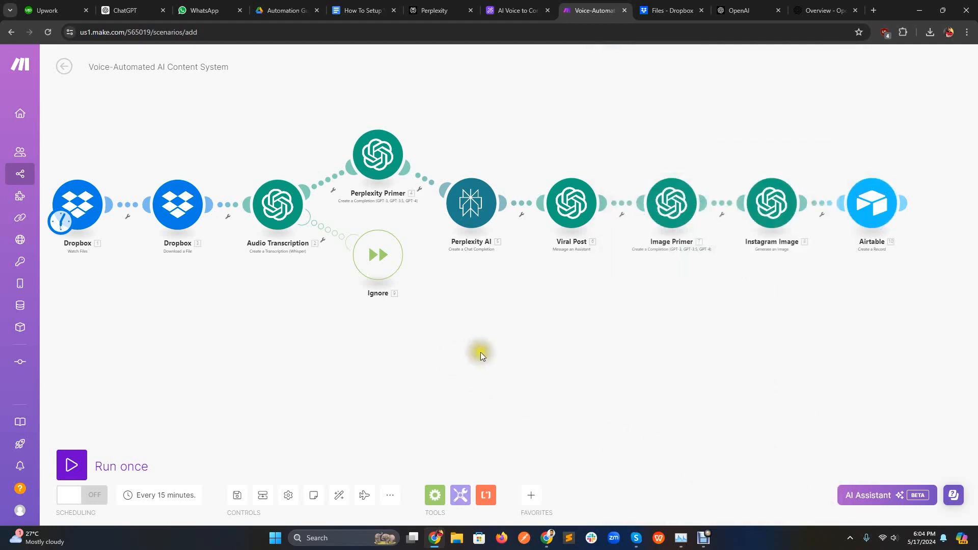
# - Save the scenario, check its schedule settings for running at regular intervals, and close them without changes
pyautogui.moveTo(418, 346); pyautogui.dragTo(454, 347)
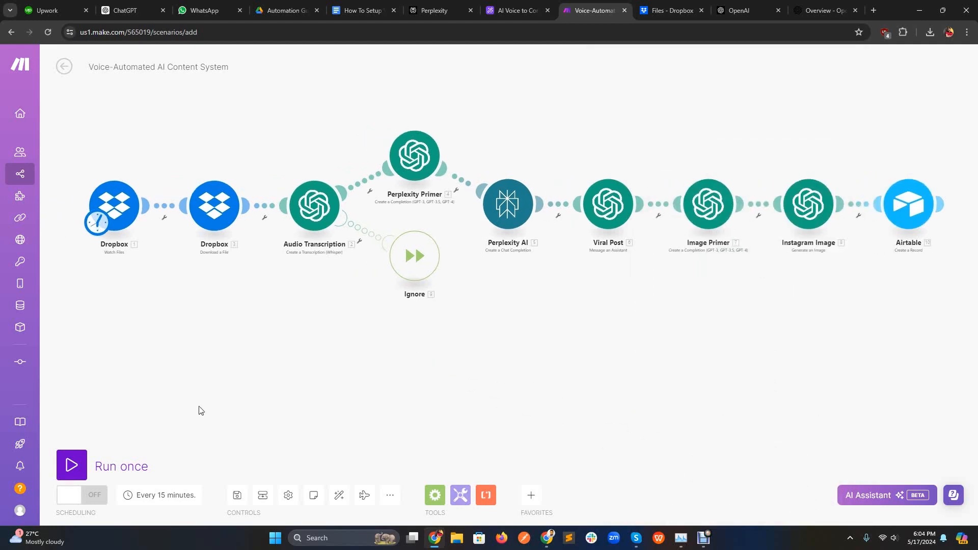
pyautogui.click(237, 495)
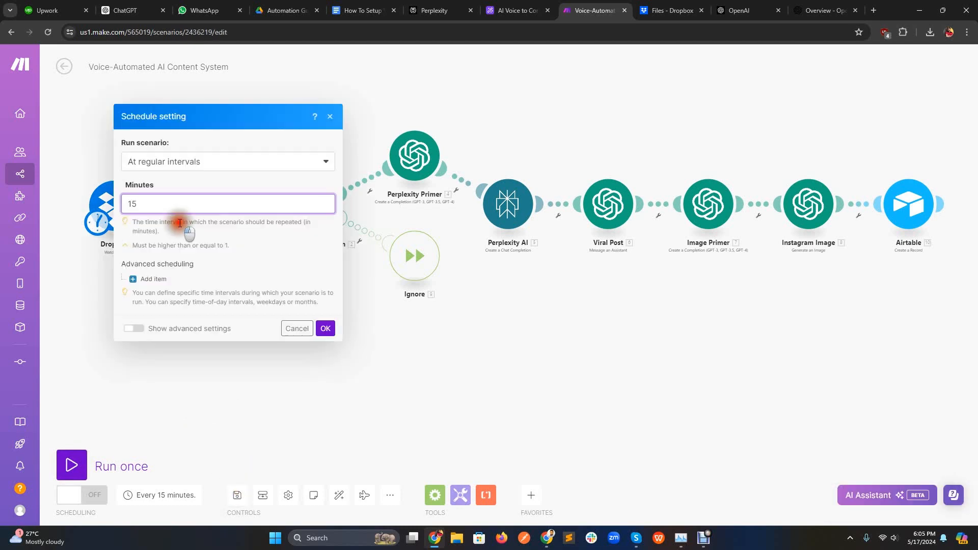
pyautogui.click(180, 224)
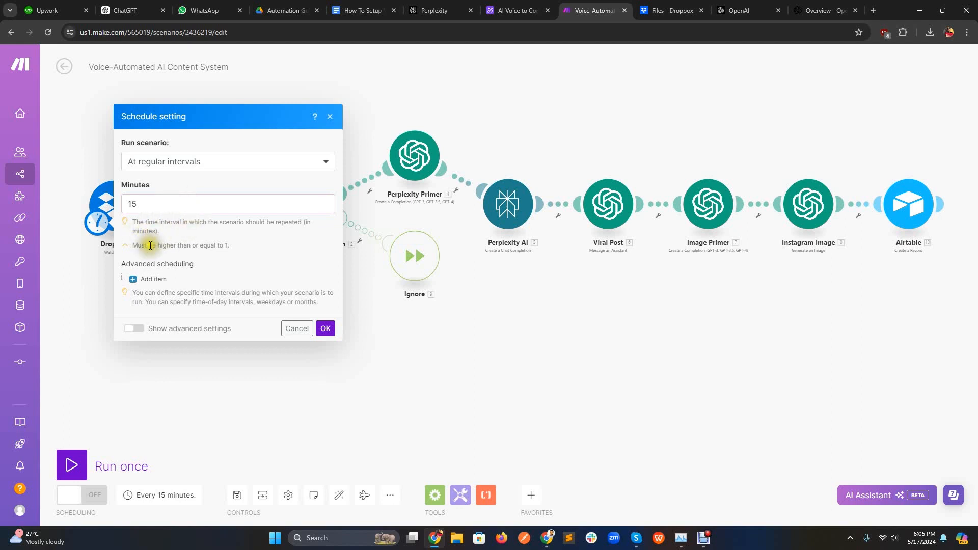
pyautogui.click(92, 497)
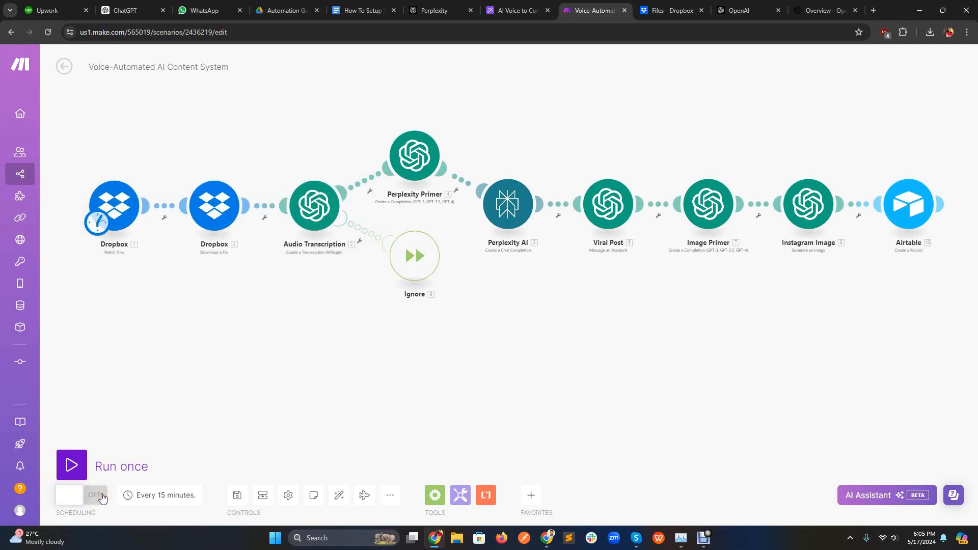
pyautogui.click(173, 473)
# - Switch to the AI Voice to Content base in Airtable and read the first record's full Instagram post
pyautogui.hotkey('ctrl', 'shift', 'Tab')
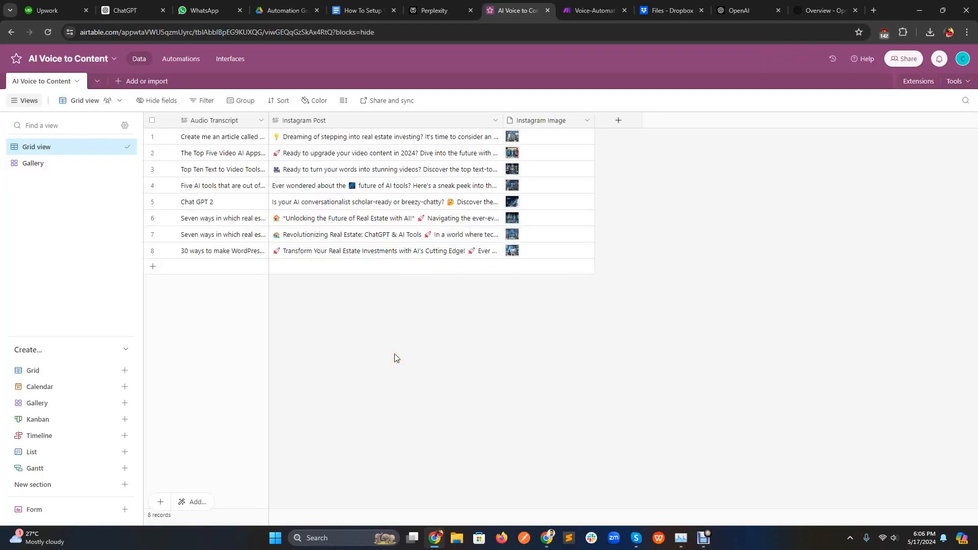
pyautogui.click(225, 139)
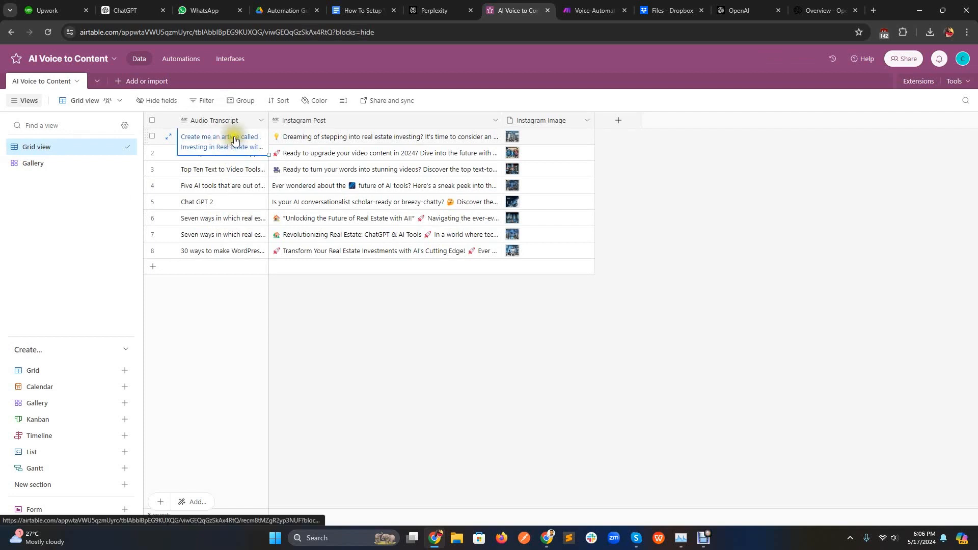
pyautogui.click(313, 138)
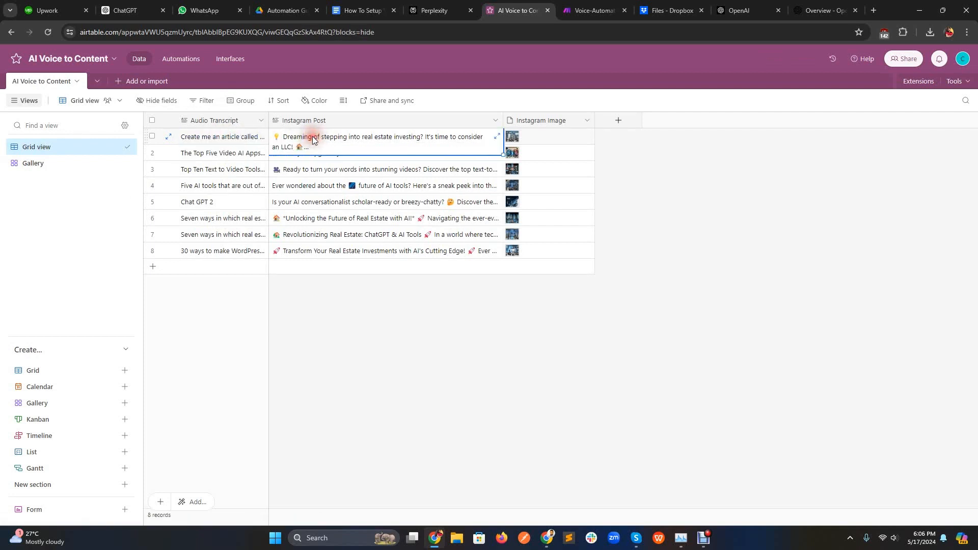
pyautogui.click(497, 136)
pyautogui.scroll(-3, 592, 276)
pyautogui.scroll(-5, 592, 275)
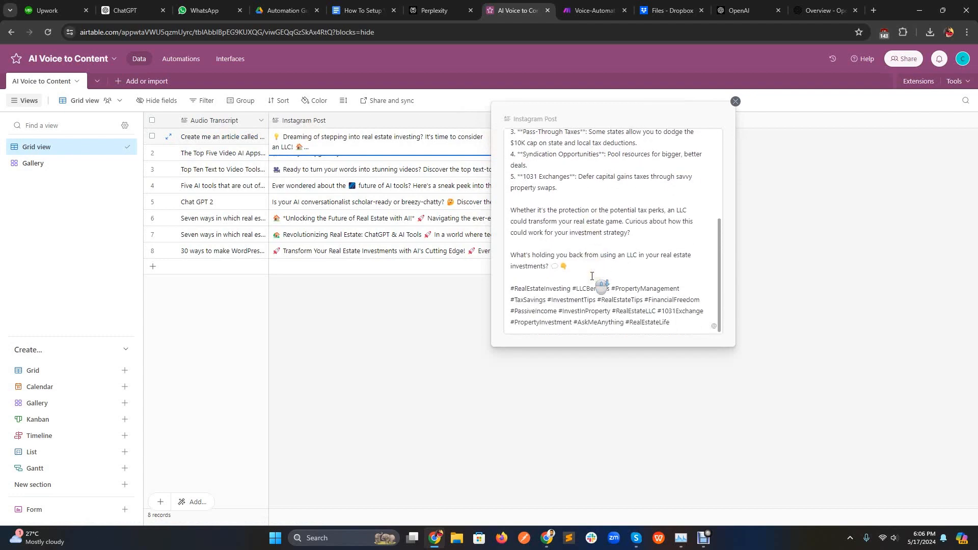
pyautogui.click(736, 101)
# - View the first record's Instagram image enlarged, close it, and return to the Make scenario
pyautogui.click(511, 136)
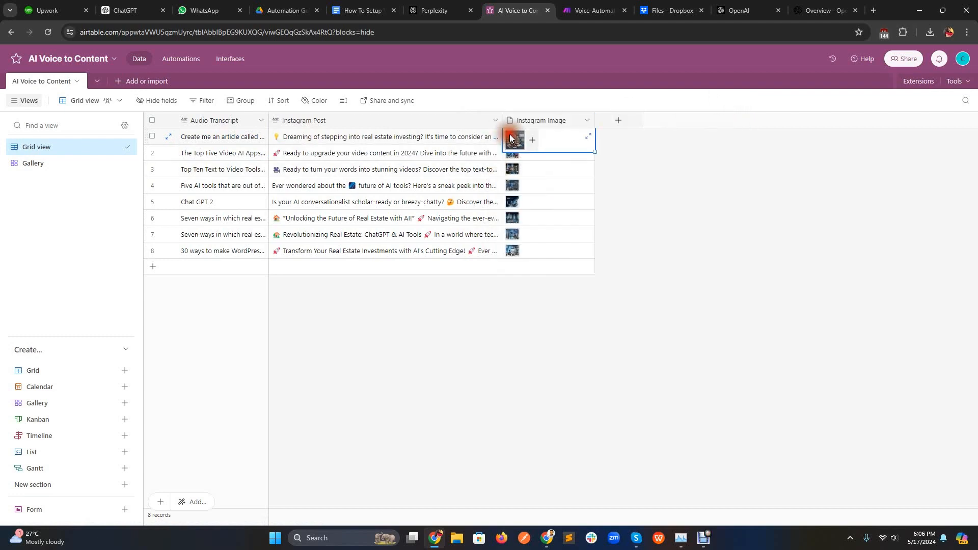
pyautogui.click(513, 140)
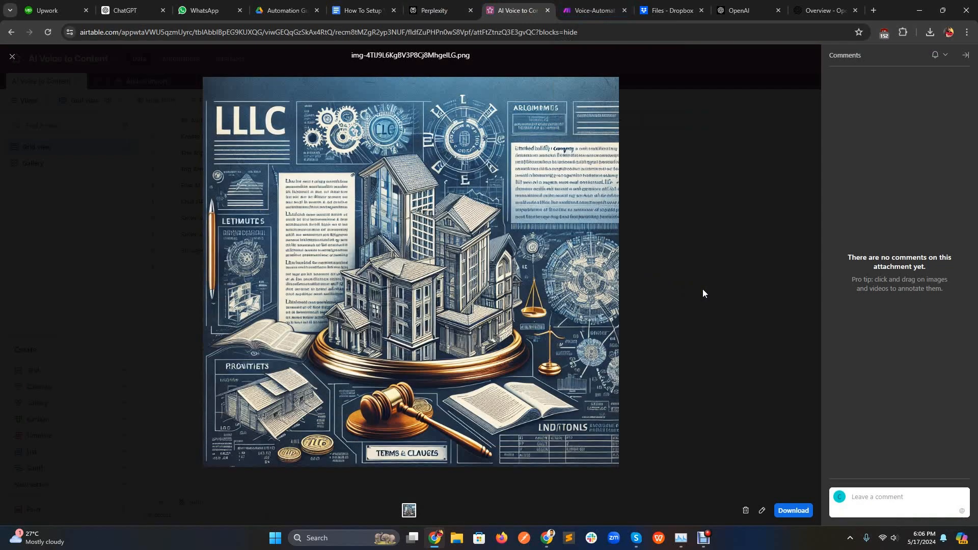
pyautogui.click(702, 289)
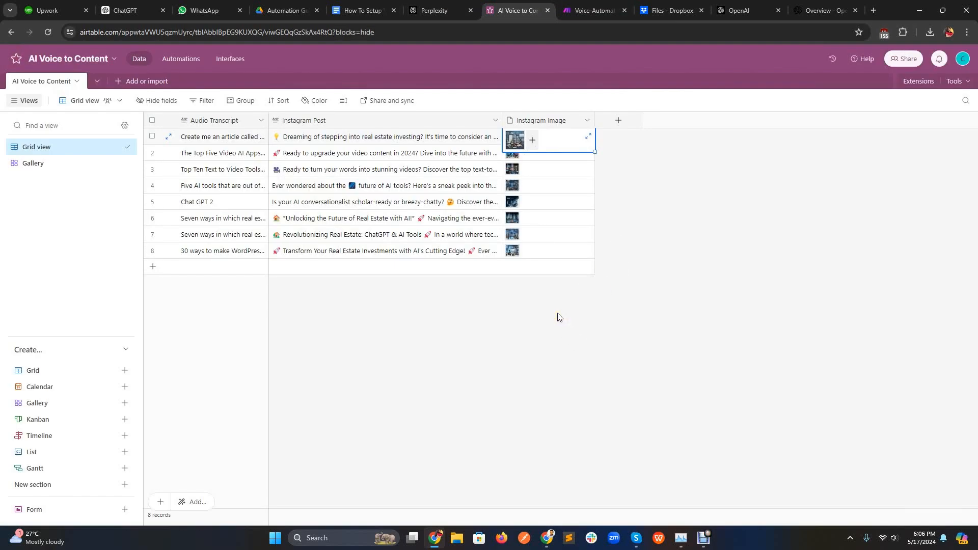
pyautogui.hotkey('ctrl', 'Tab')
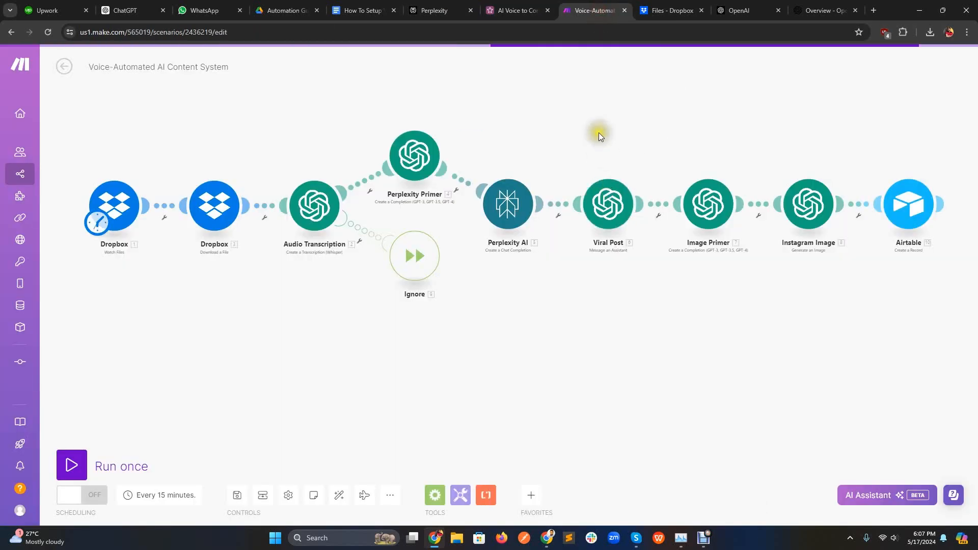